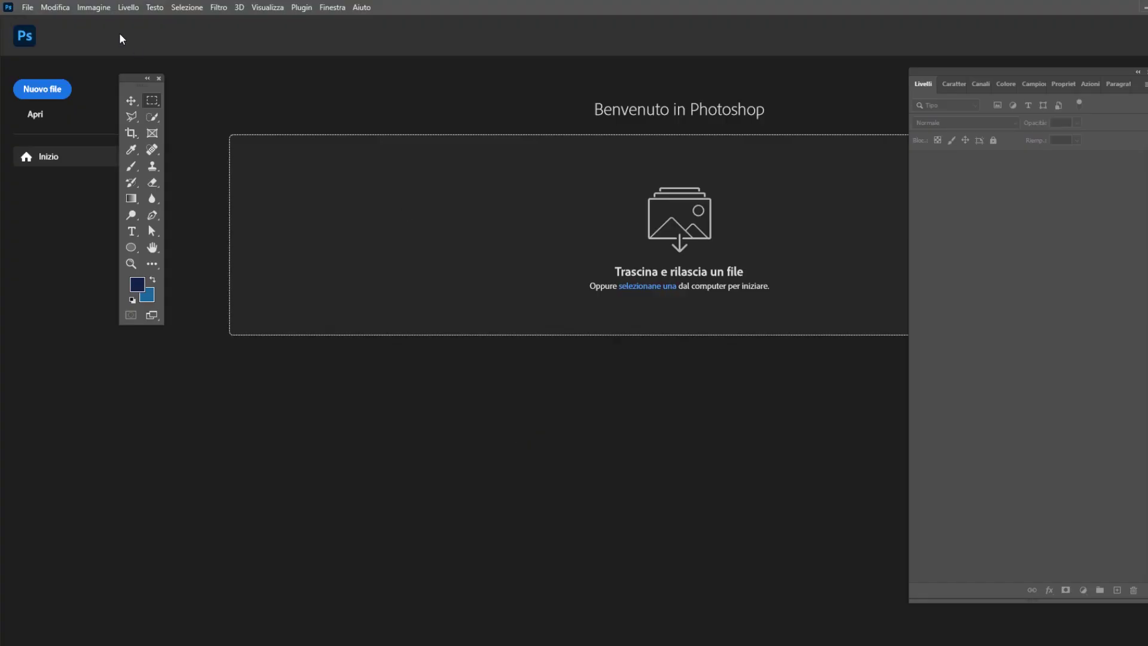
Open File > New to show the New Document dialog with its A4 preset
left_click(27, 8)
left_click(60, 21)
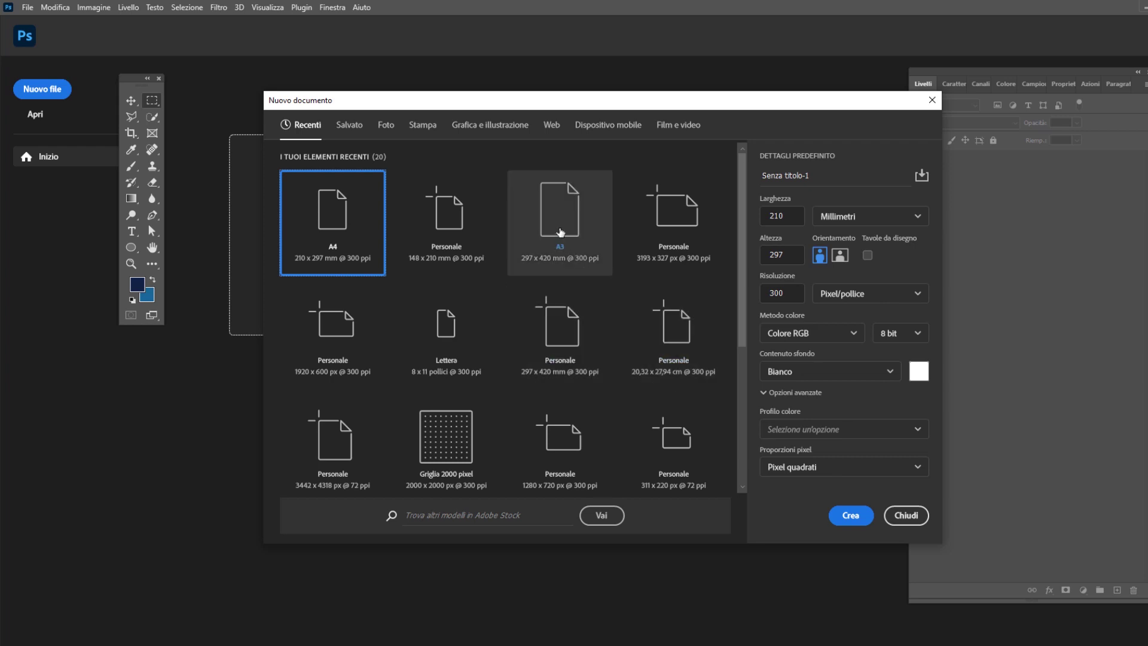
Create an A3 CMYK document in millimetres named Tutorial and duplicate its Sfondo layer
left_click(561, 233)
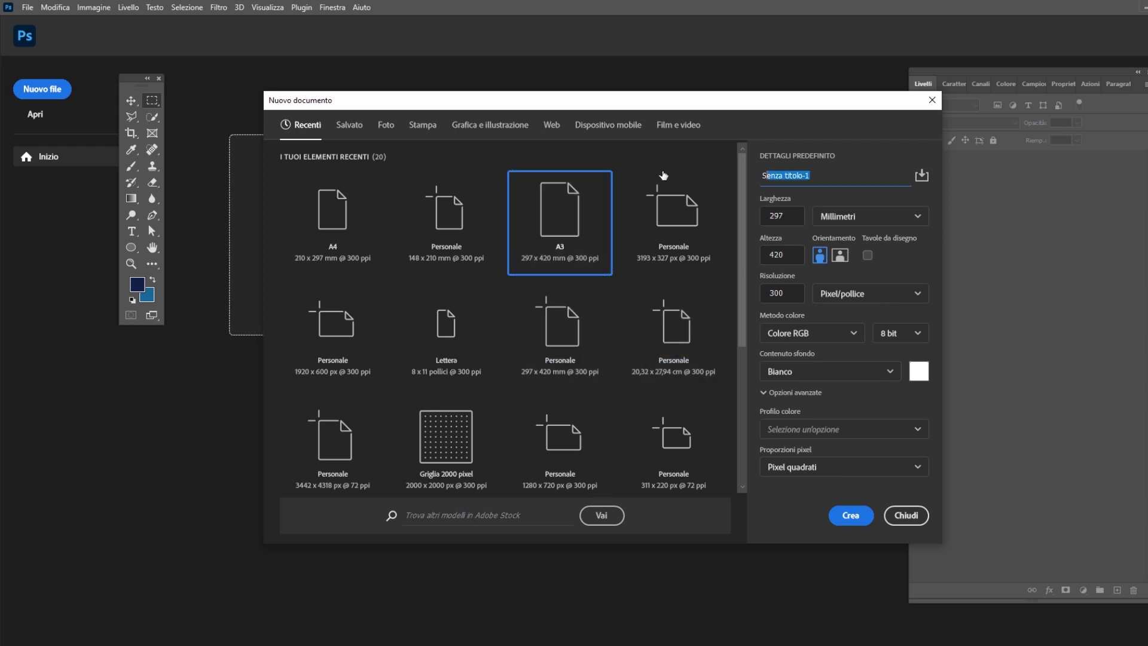
type("Tutoriasl")
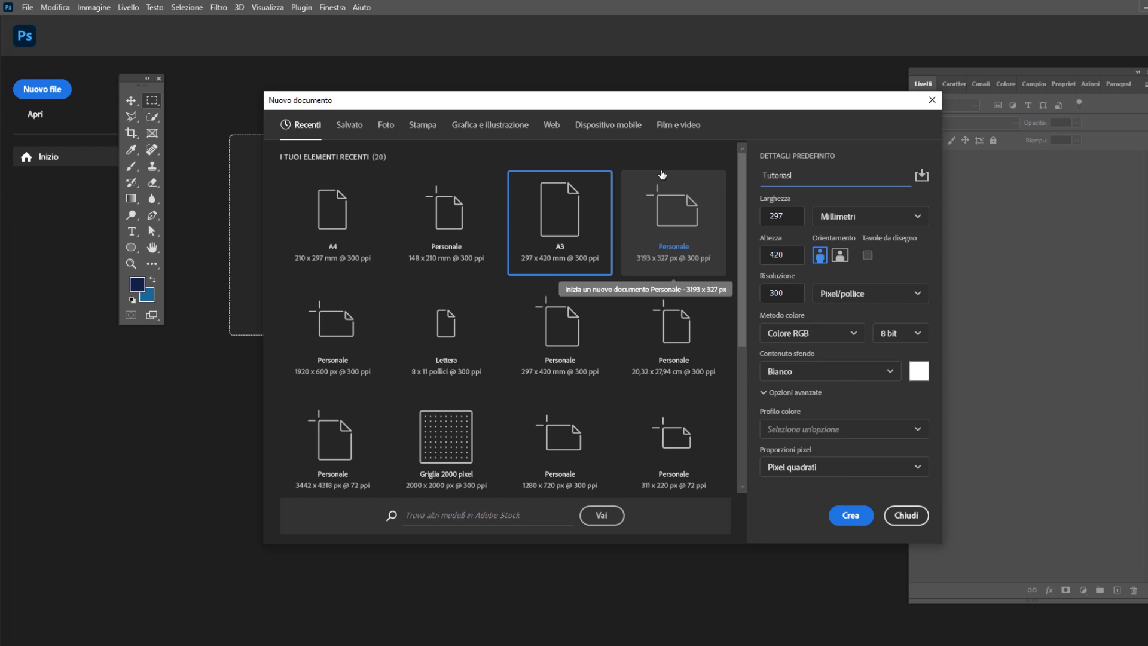
key("BackSpace")
type("l")
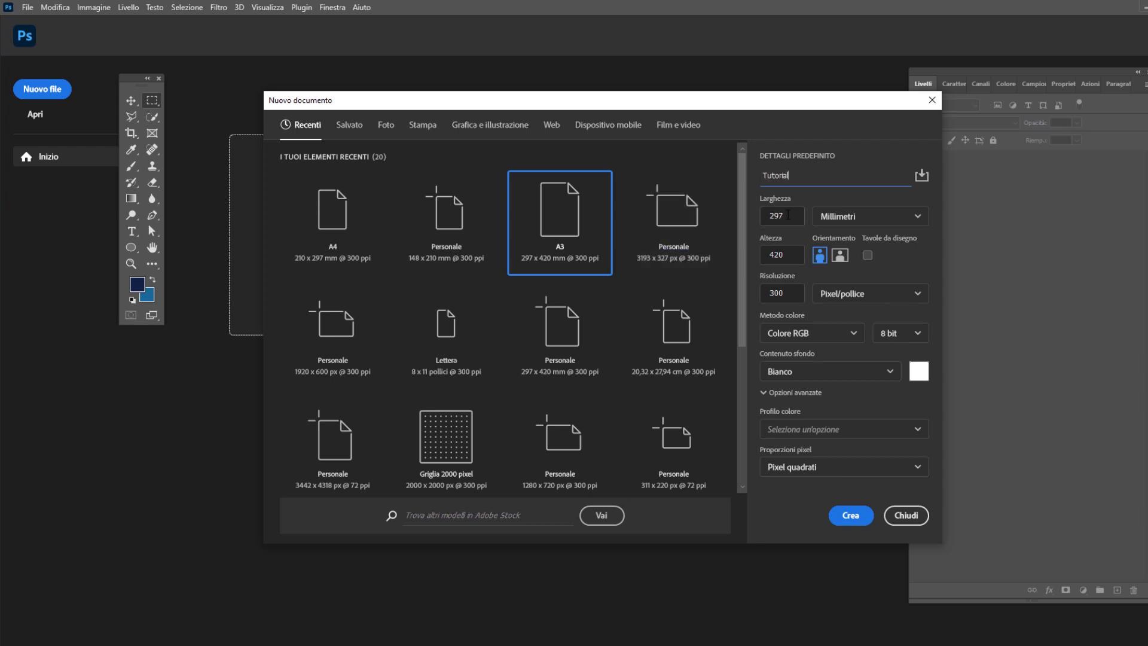
left_click(848, 218)
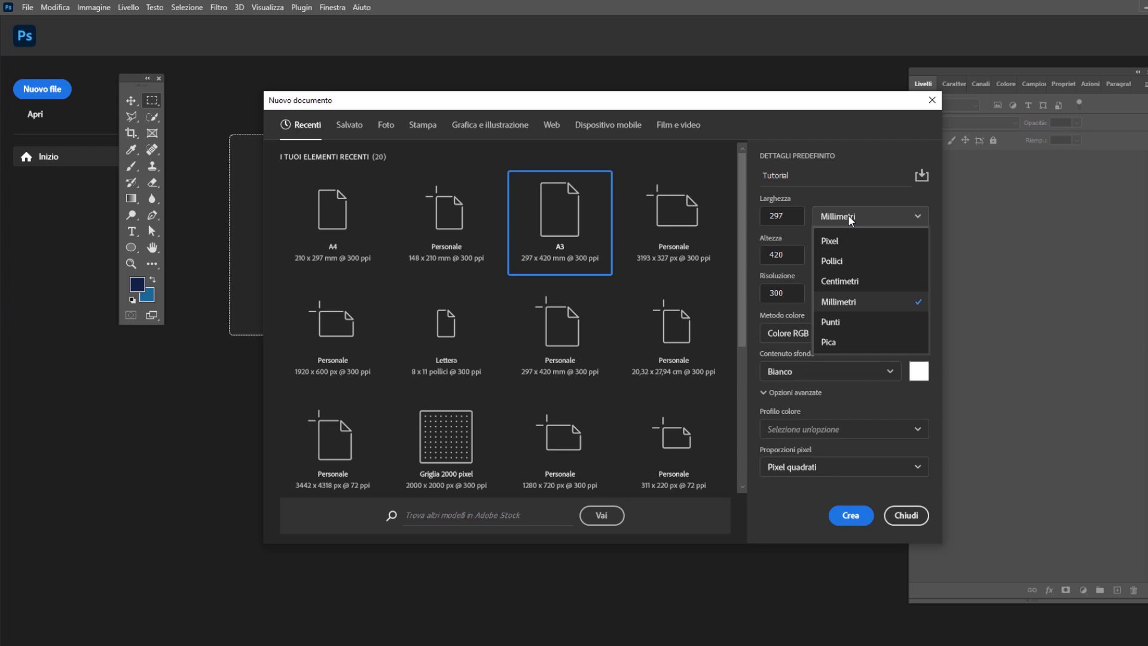
left_click(849, 218)
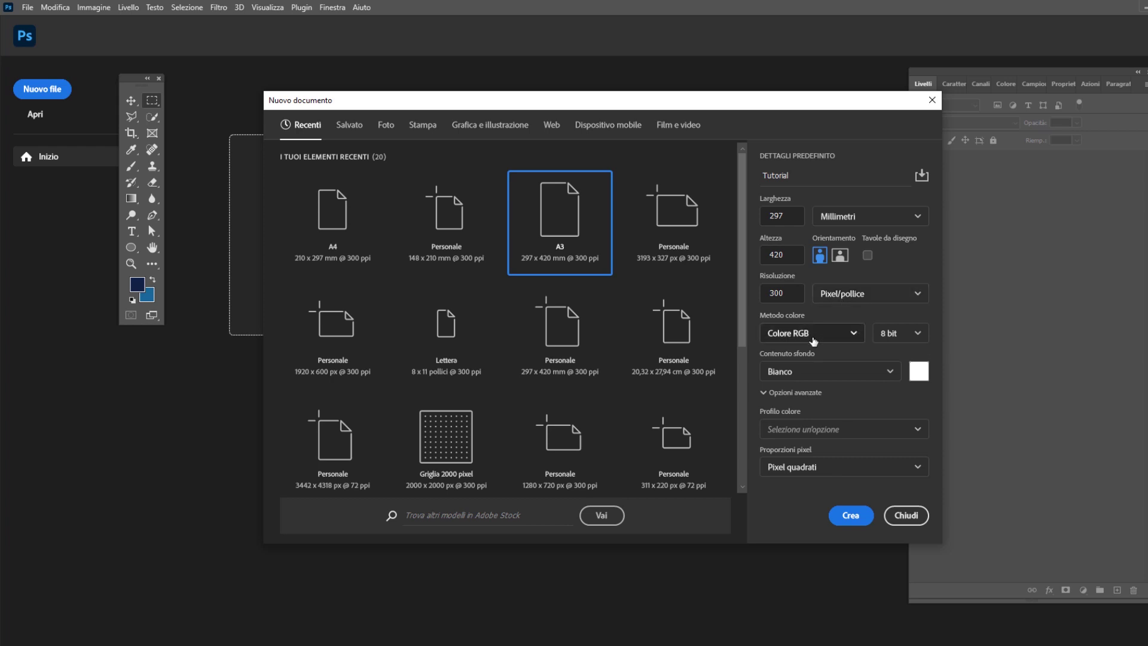
left_click(813, 340)
left_click(824, 418)
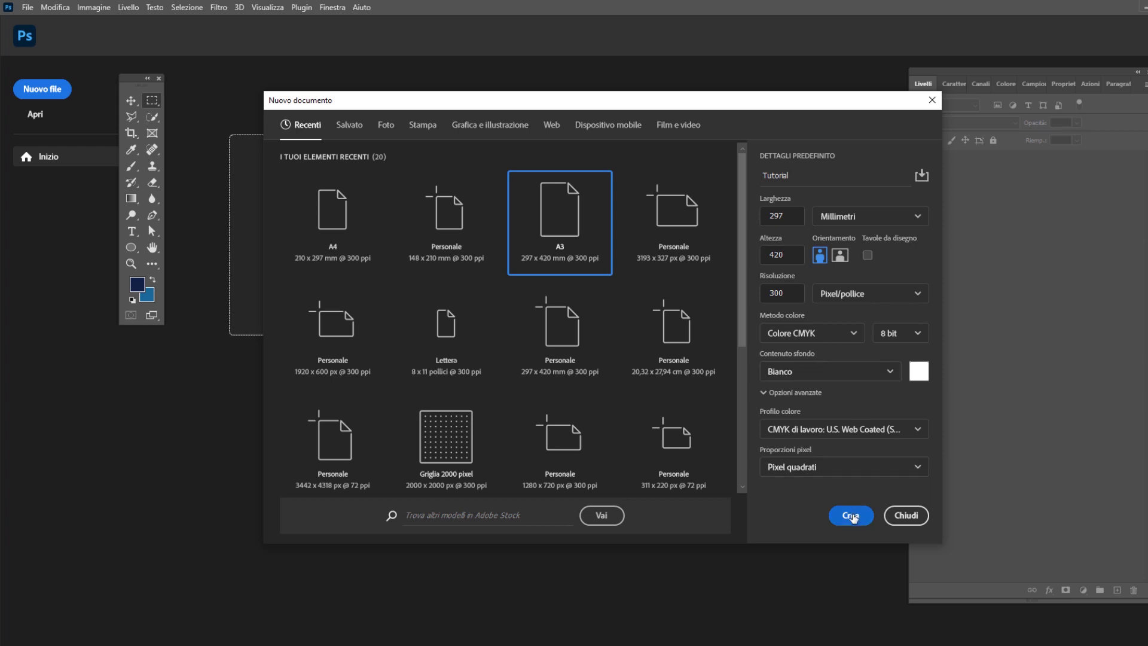
left_click(852, 518)
mouse_move(979, 195)
left_mouse_down()
mouse_move(1093, 603)
mouse_move(1098, 590)
left_mouse_up()
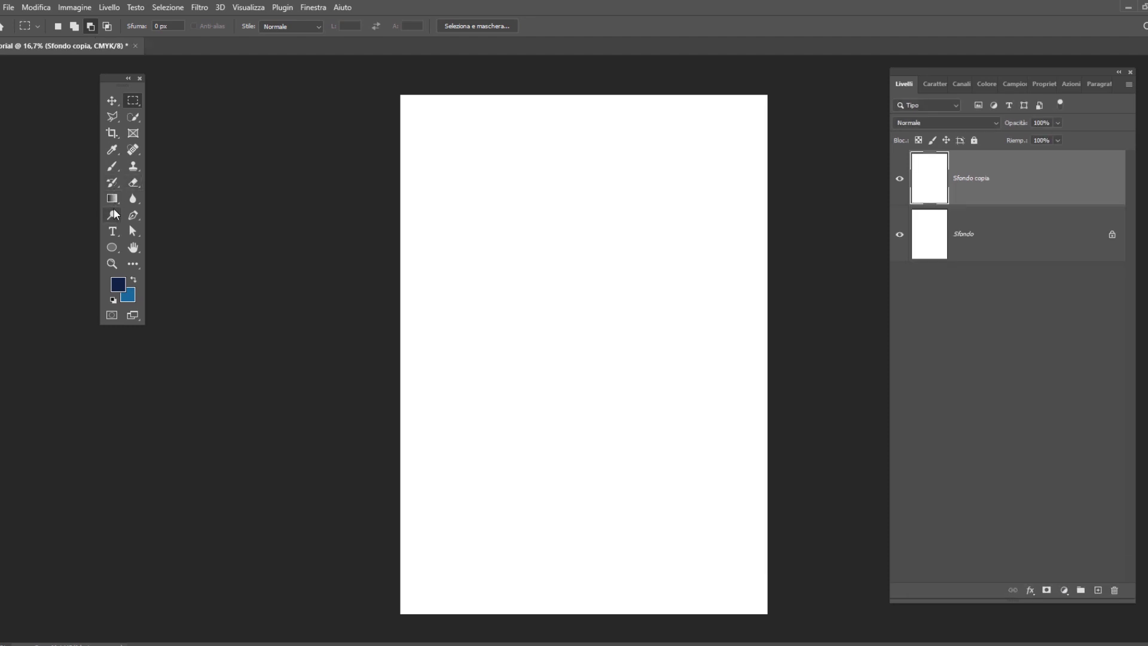
Set the Type tool to black (000000) text in the Archivo Black font
left_click(112, 231)
left_click(479, 26)
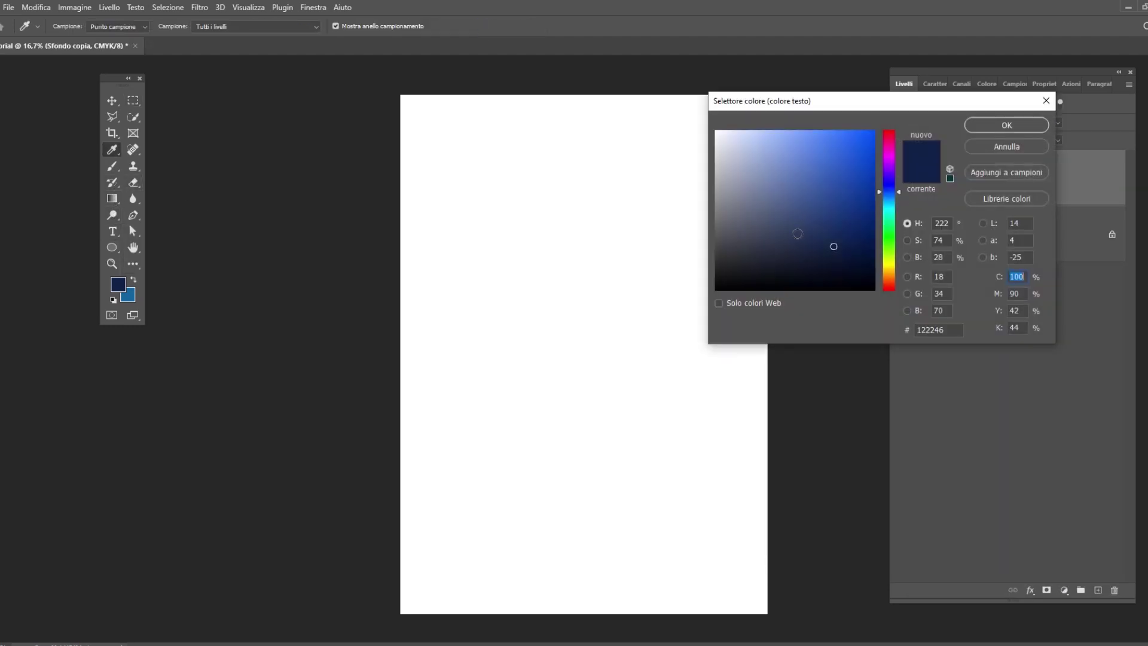
left_click(716, 289)
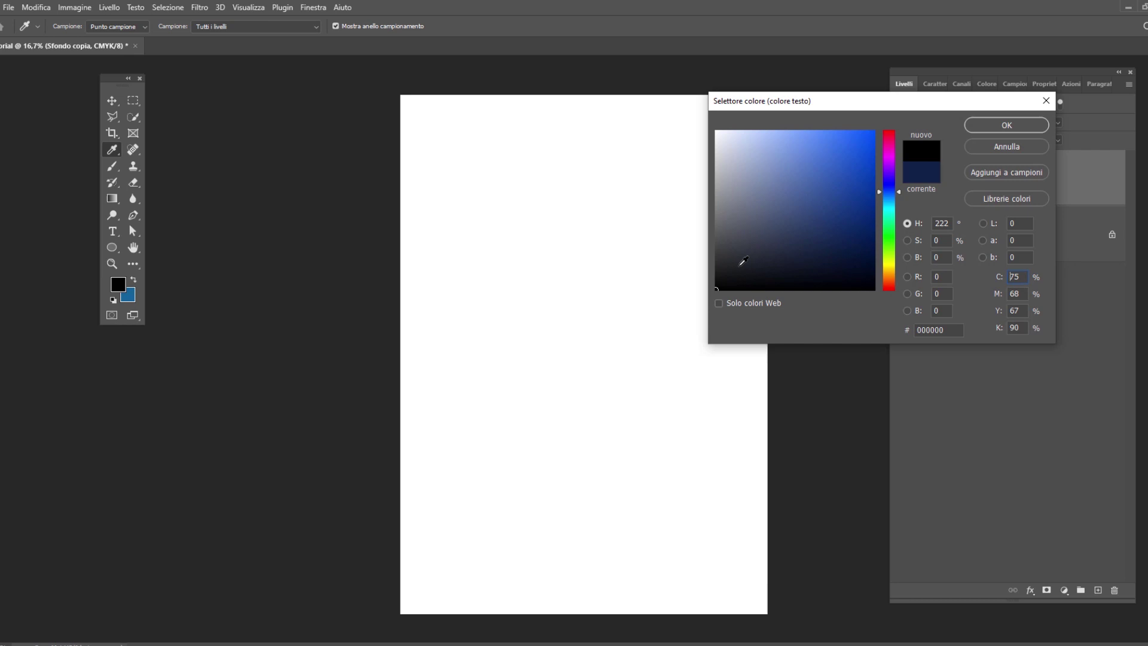
left_click(1007, 126)
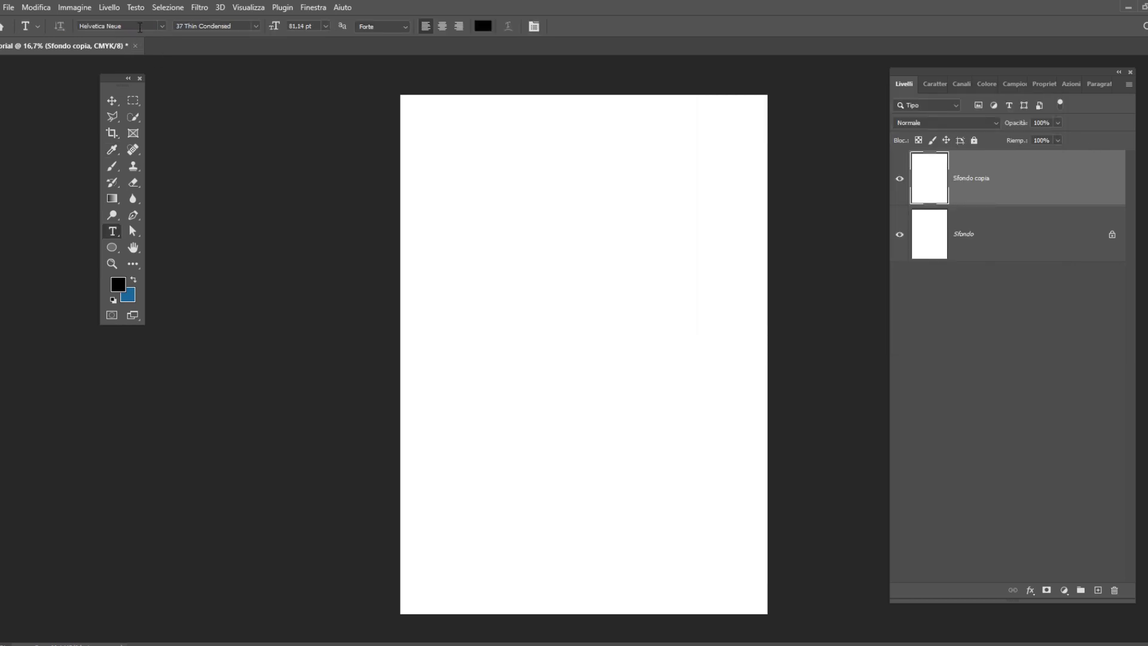
left_click(140, 28)
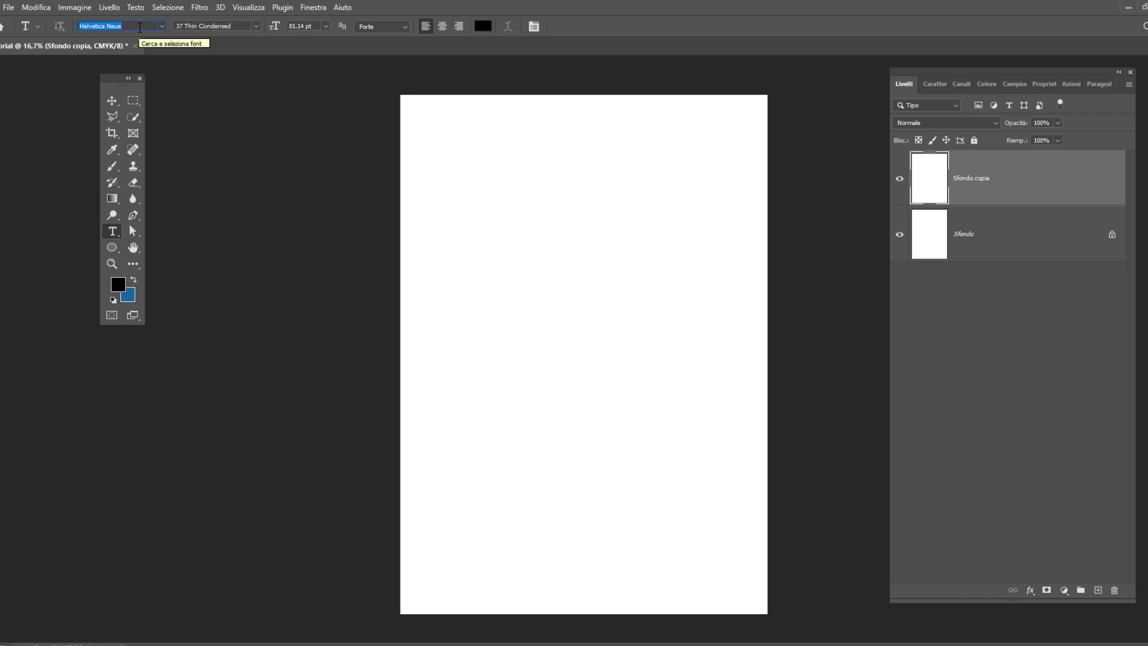
type("archivio")
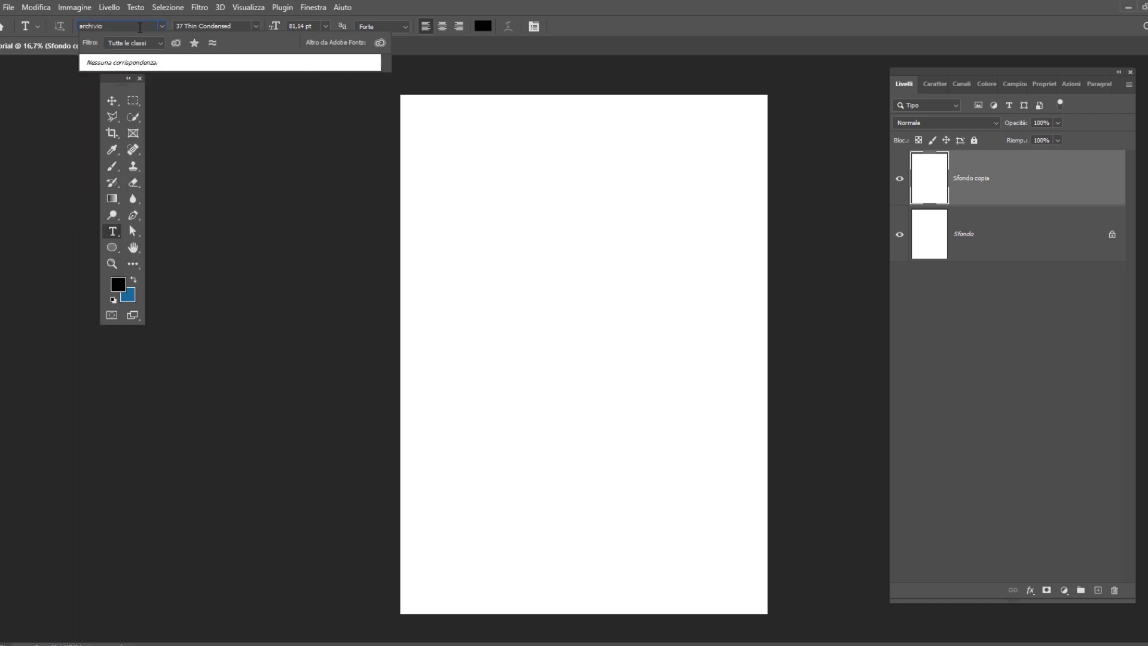
left_click(149, 65)
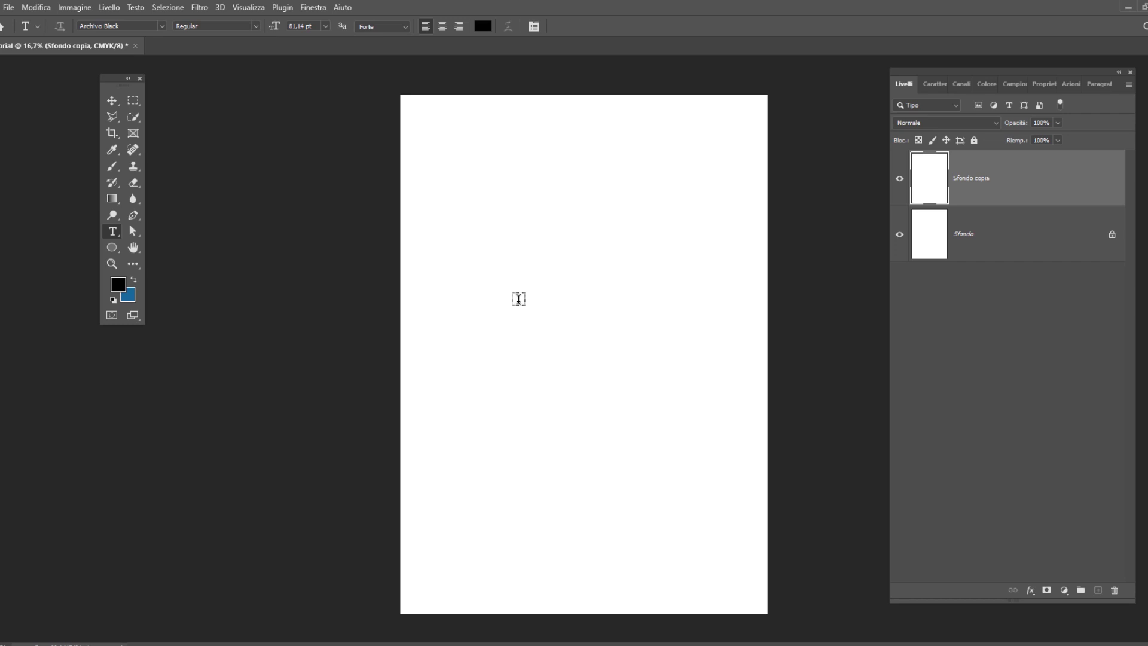
Type a 7 near the page centre and commit it as a text layer
left_click(519, 299)
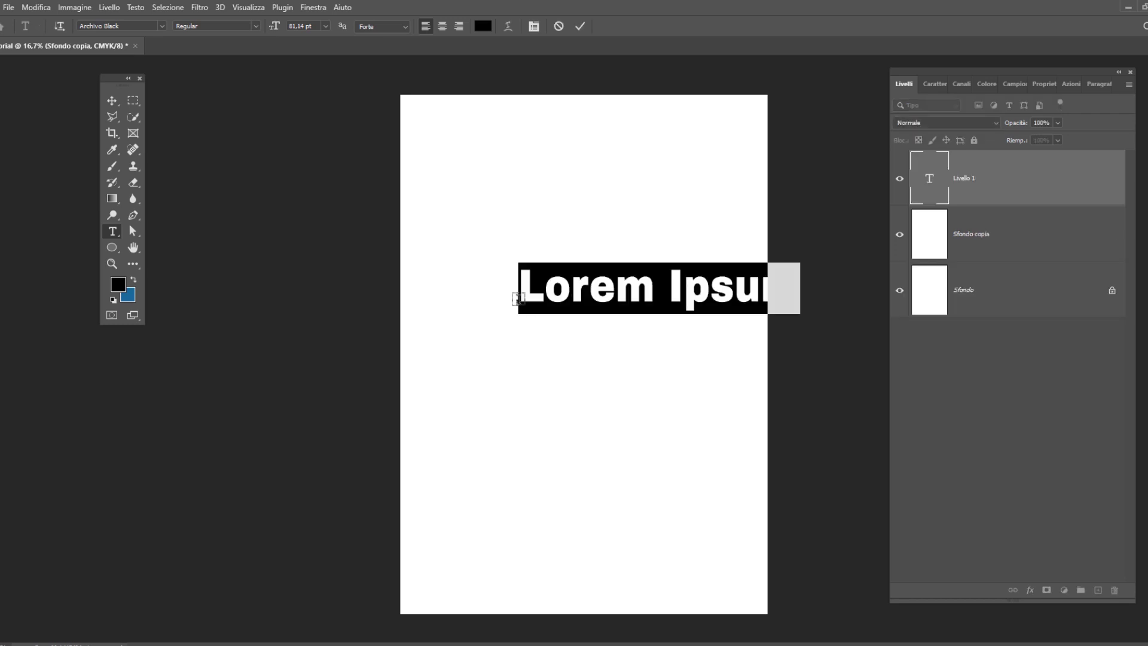
type("7")
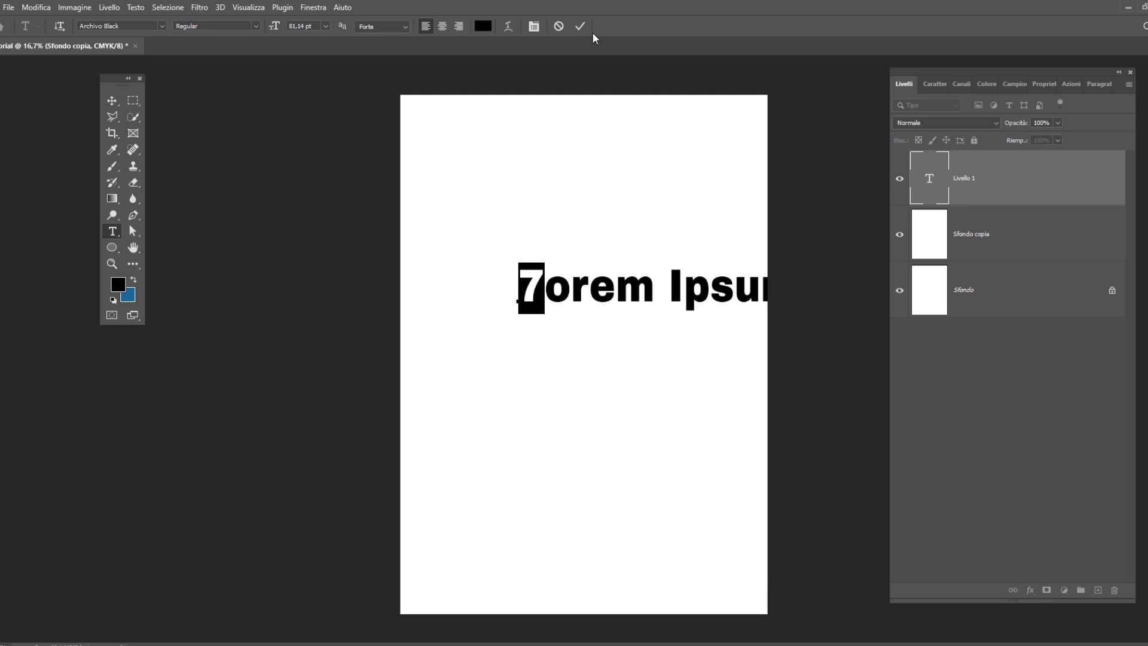
left_click(581, 26)
left_click(112, 101)
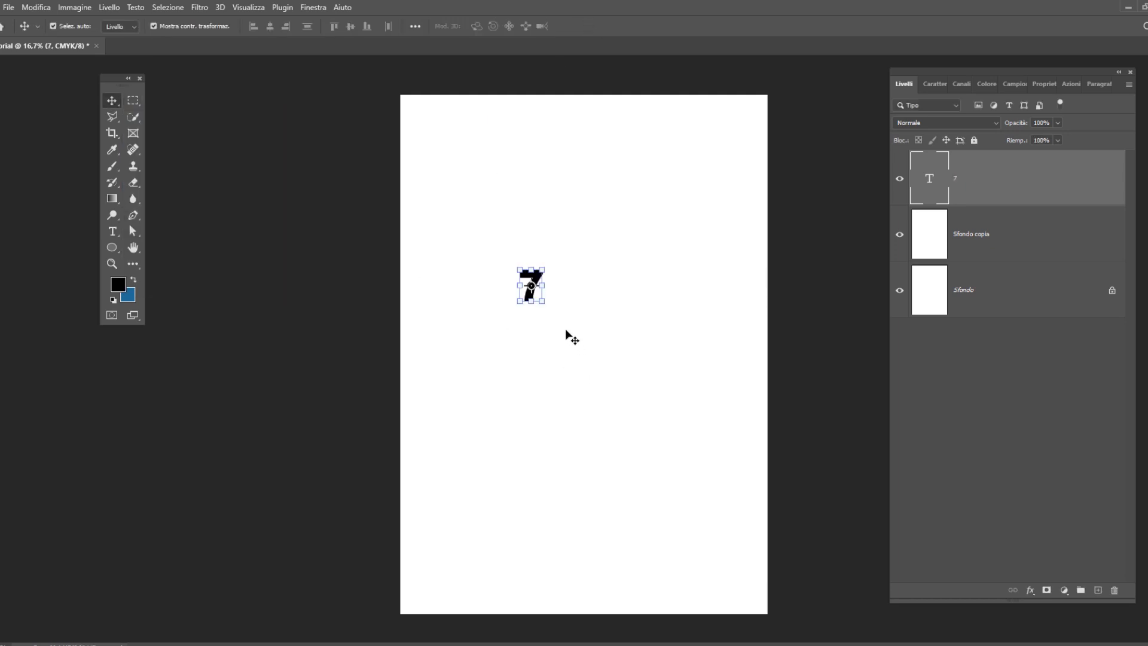
Scale the 7 up proportionally with Free Transform and move it lower on the page
left_click(545, 303)
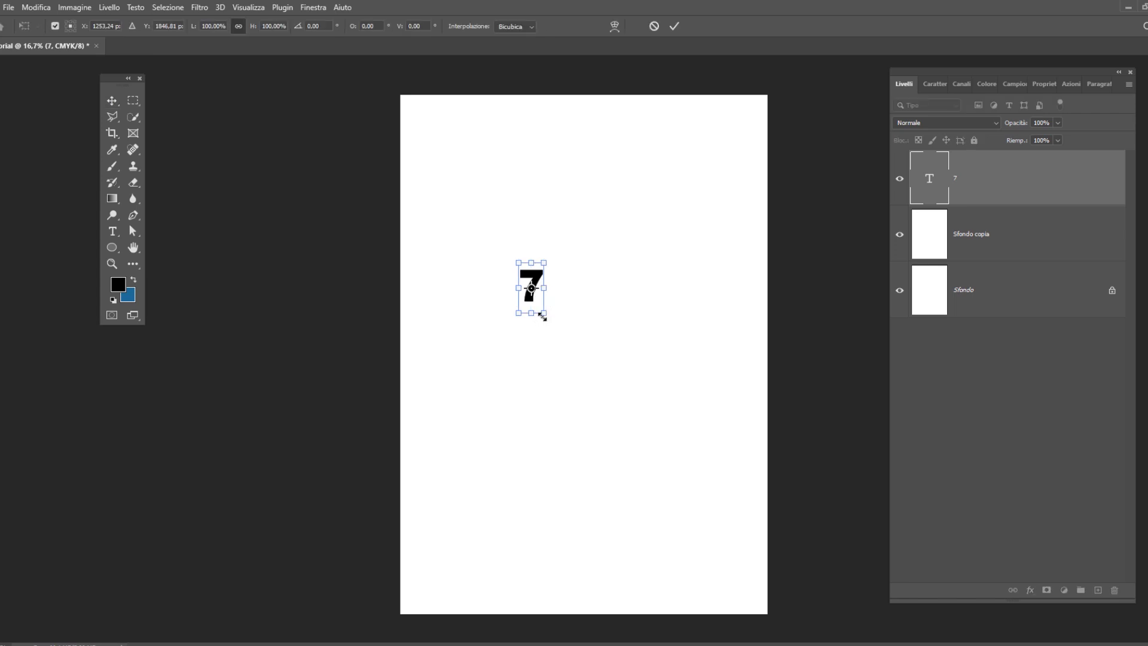
left_click(238, 27)
left_click_drag(545, 314, 741, 520)
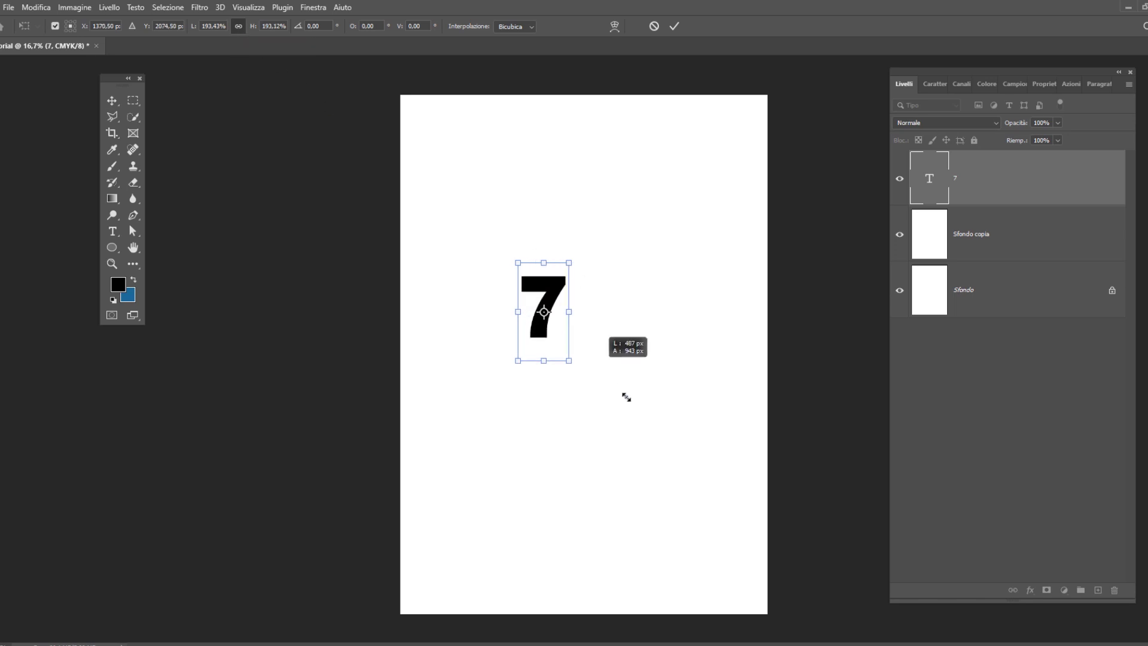
left_click_drag(515, 260, 406, 149)
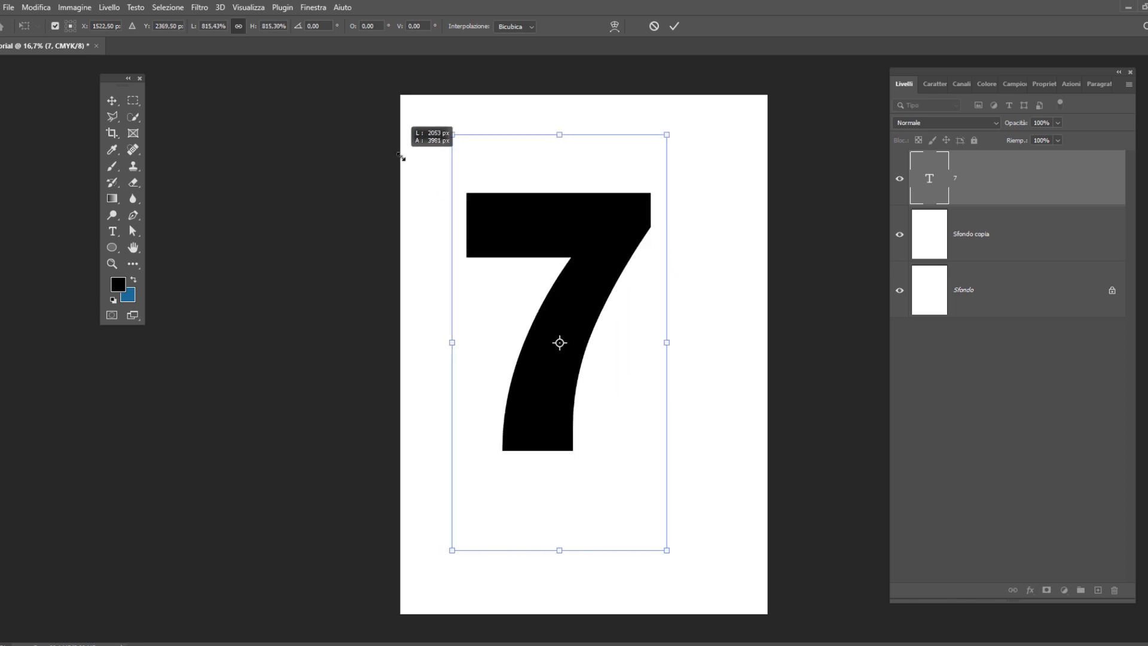
mouse_move(666, 547)
left_mouse_down()
mouse_move(731, 611)
mouse_move(744, 580)
left_mouse_up()
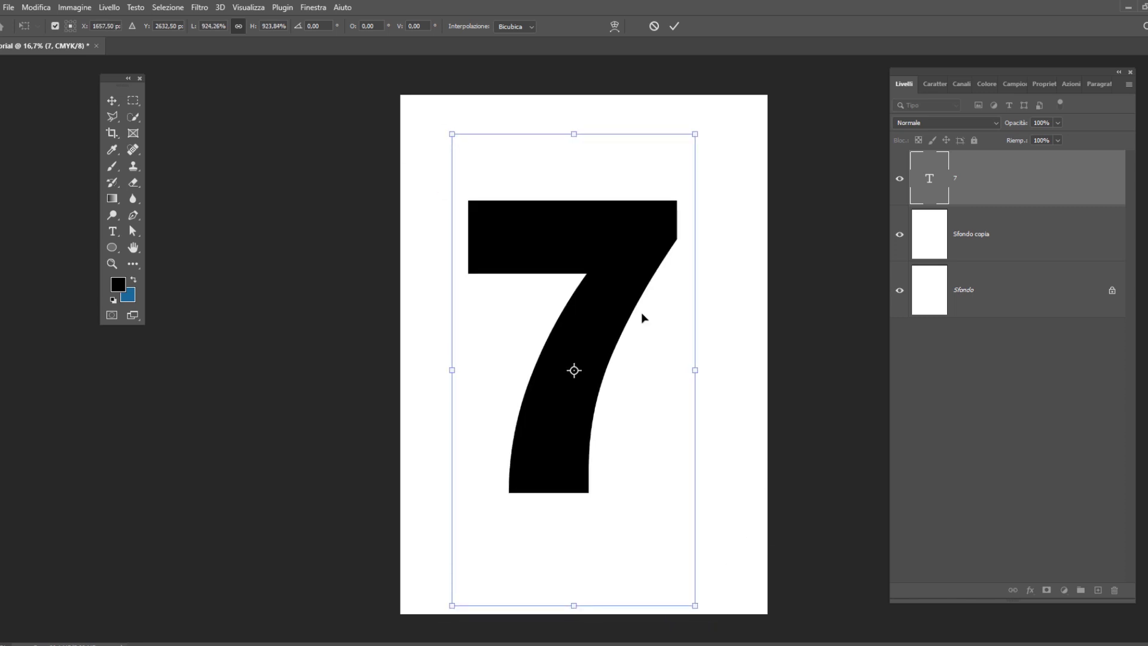
left_click_drag(637, 274, 642, 315)
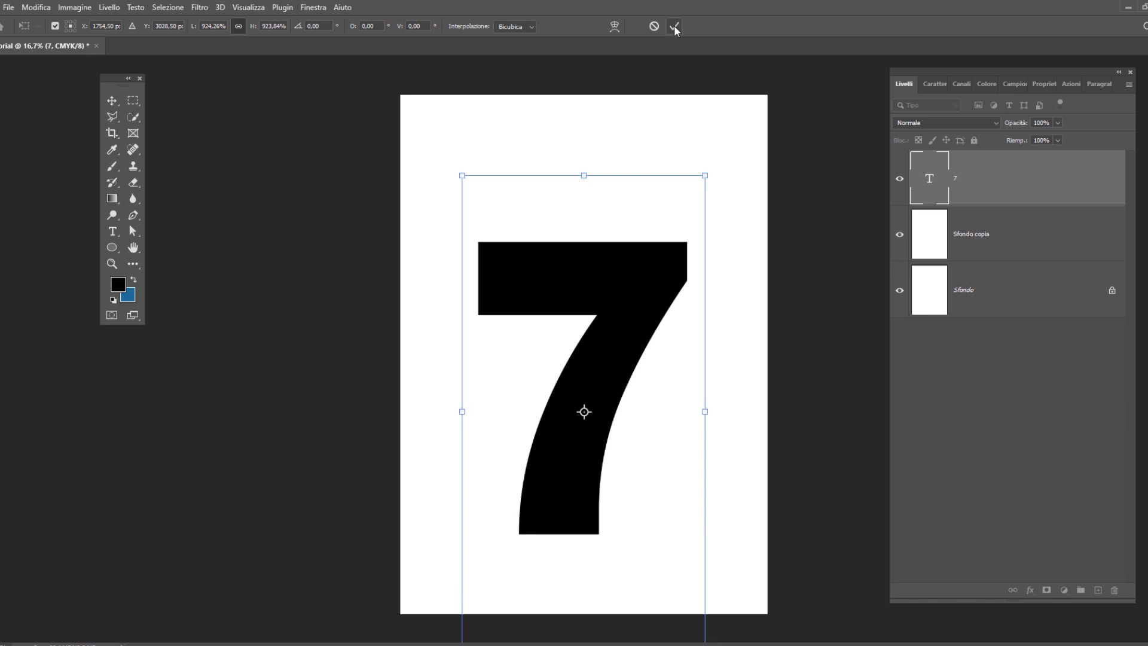
left_click(675, 27)
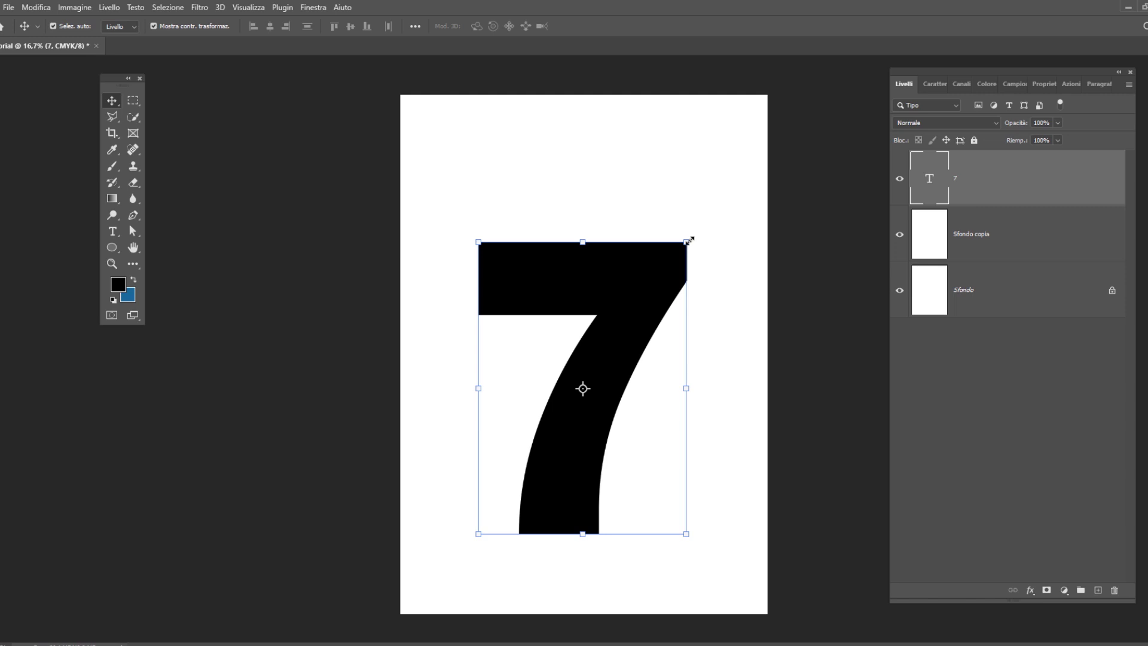
Enlarge the 7 slightly more to its final size filling most of the A3 page
left_click(689, 240)
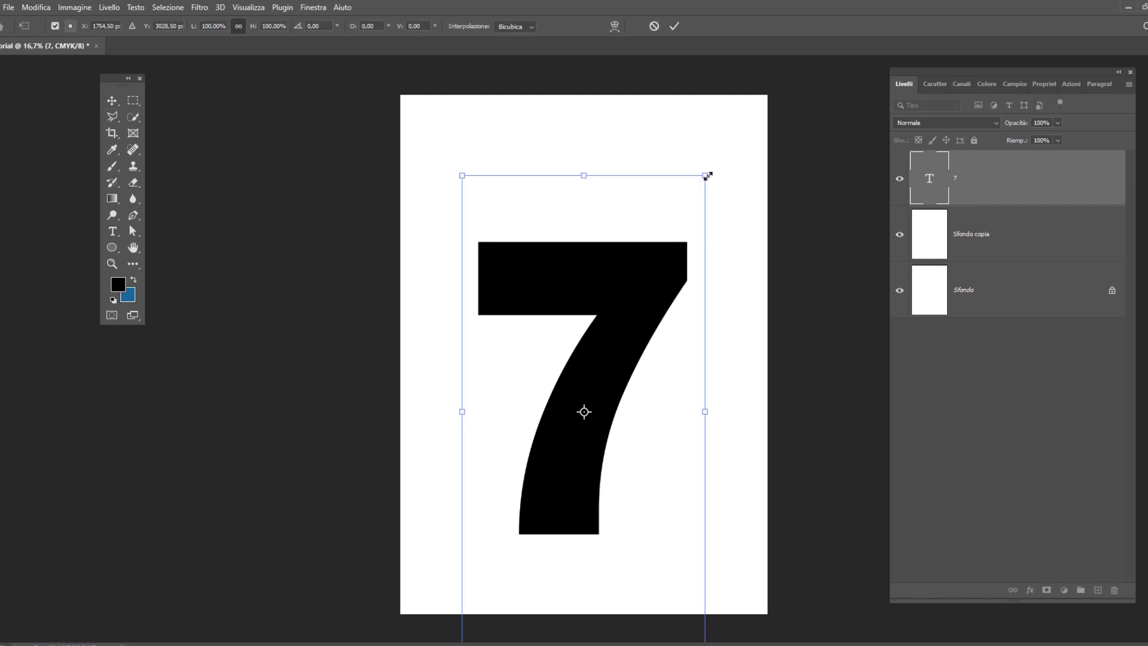
left_click_drag(706, 174, 710, 169)
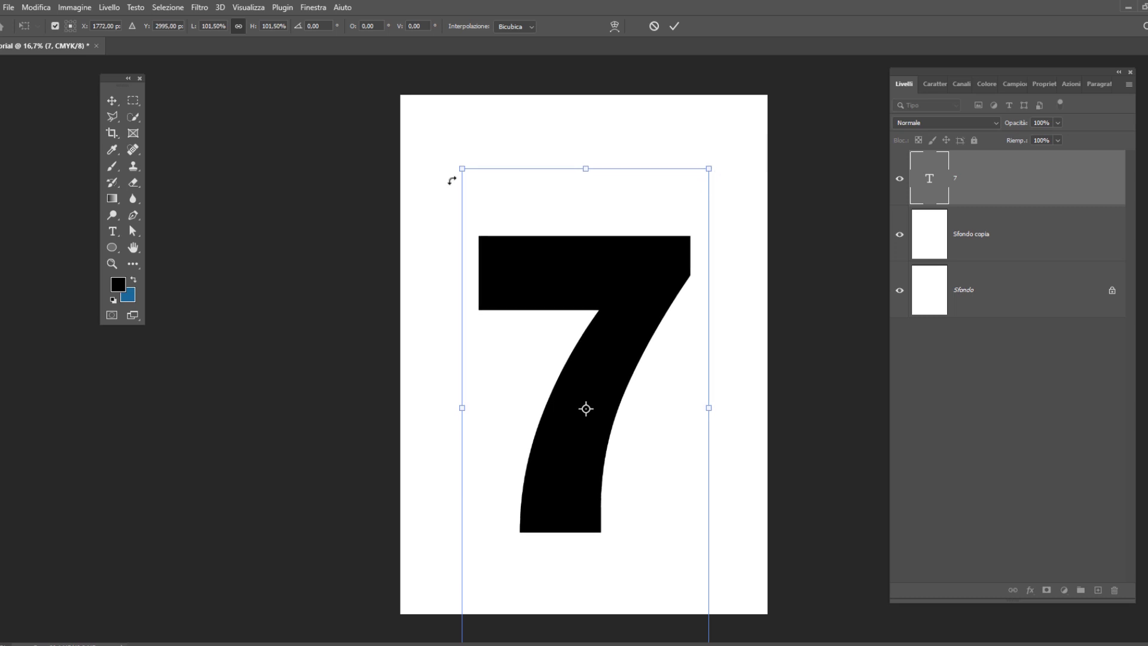
left_click_drag(460, 169, 456, 156)
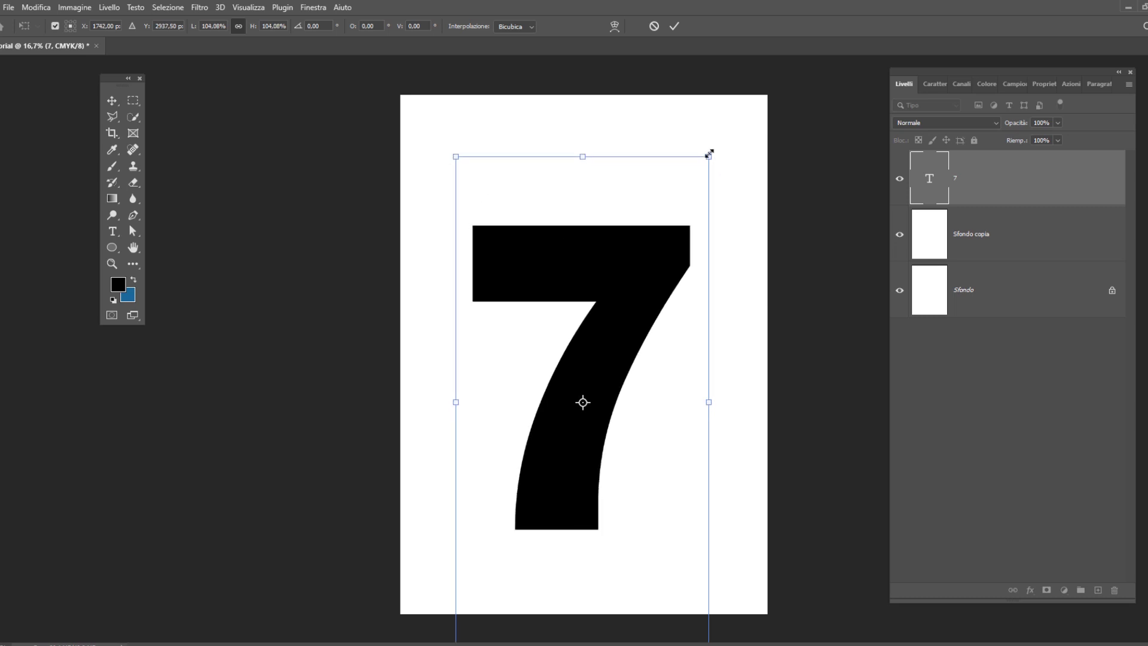
mouse_move(709, 155)
left_mouse_down()
mouse_move(727, 149)
mouse_move(699, 145)
left_mouse_up()
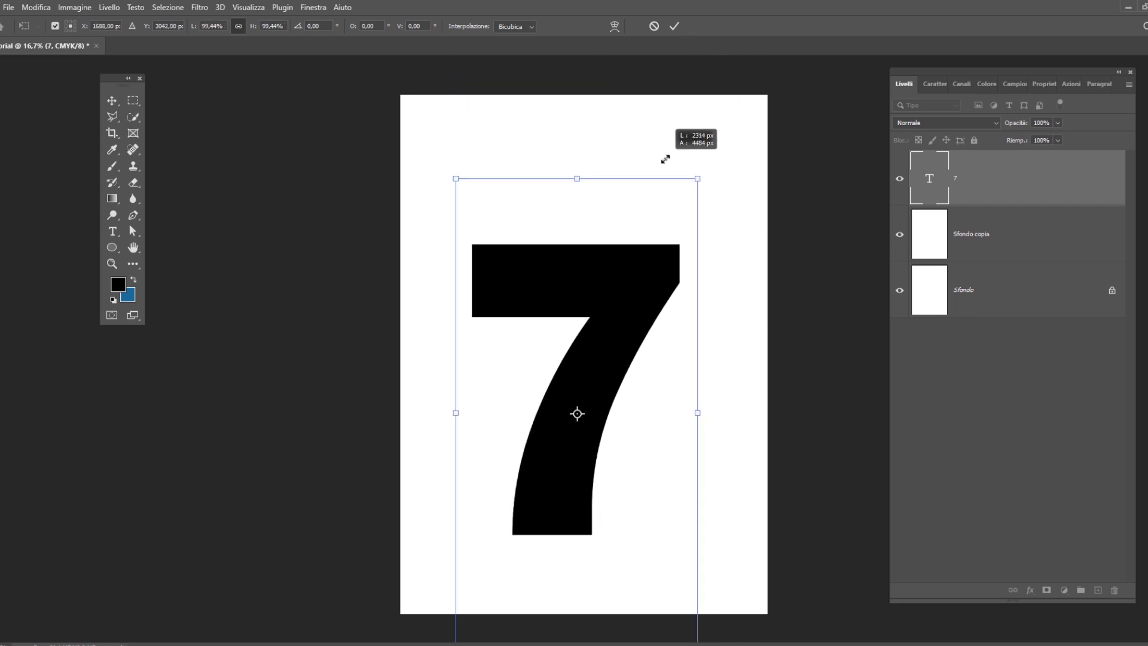
left_click_drag(699, 146, 718, 137)
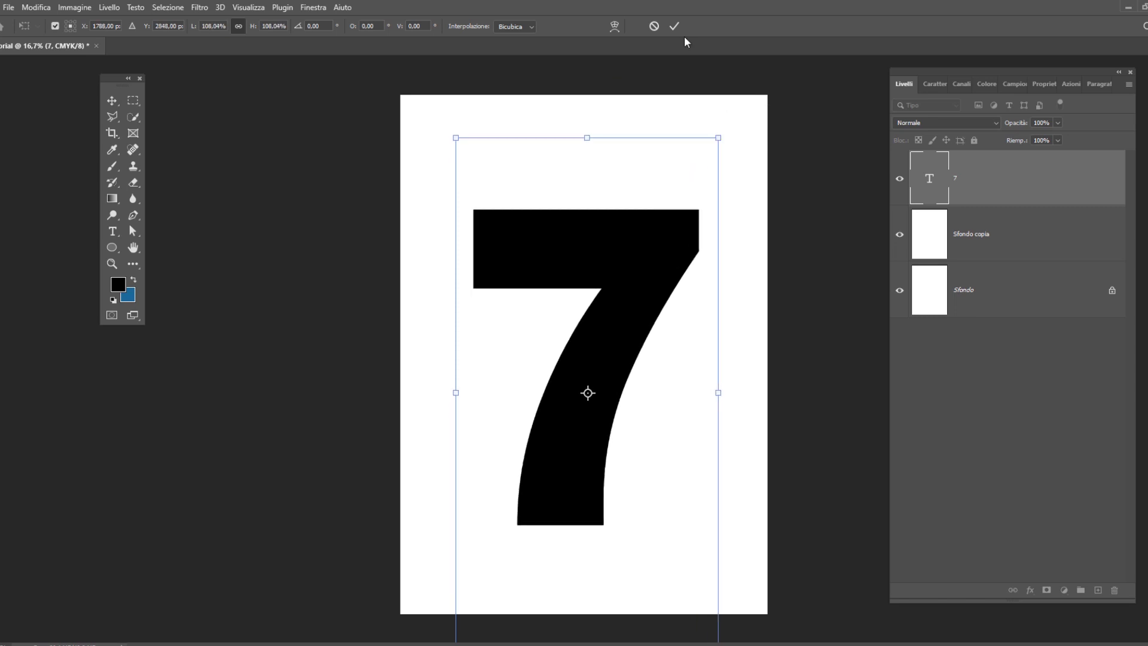
left_click(674, 26)
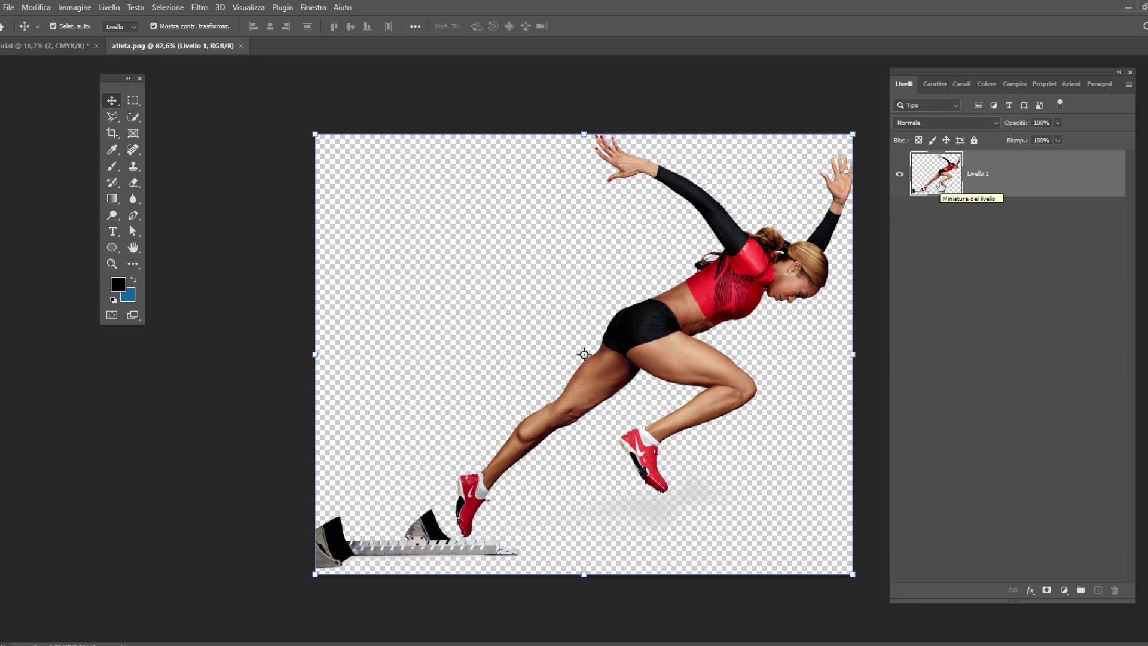
Select and copy the athlete cutout from atleta.png, then return to the Tutorial poster
left_click(941, 187, "ctrl")
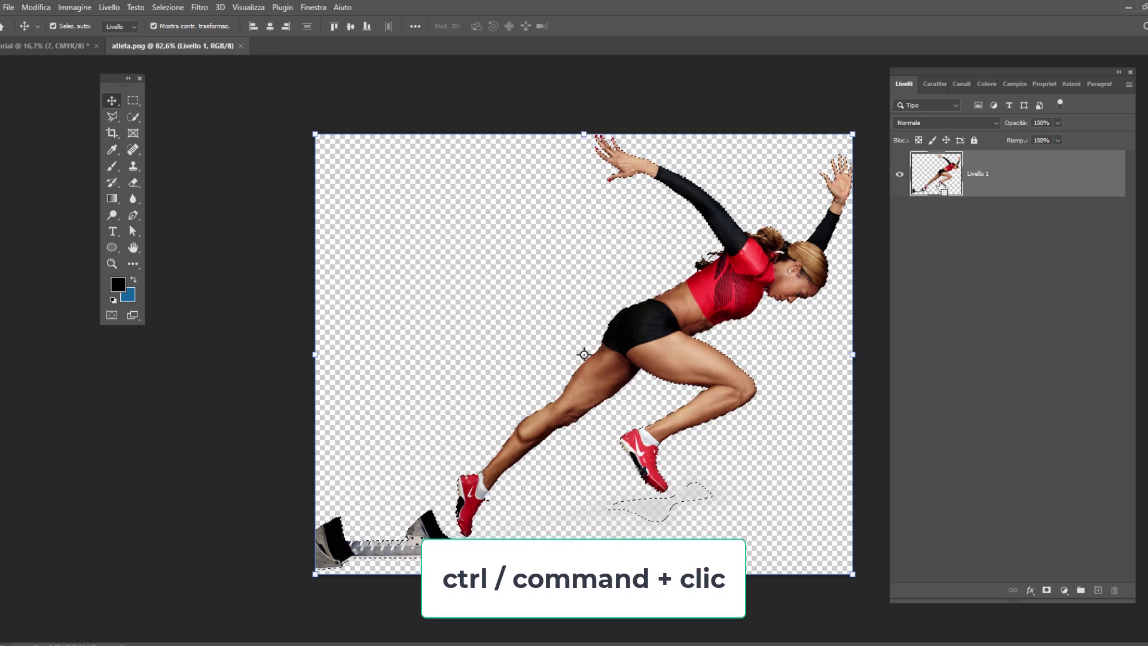
key("ctrl+c")
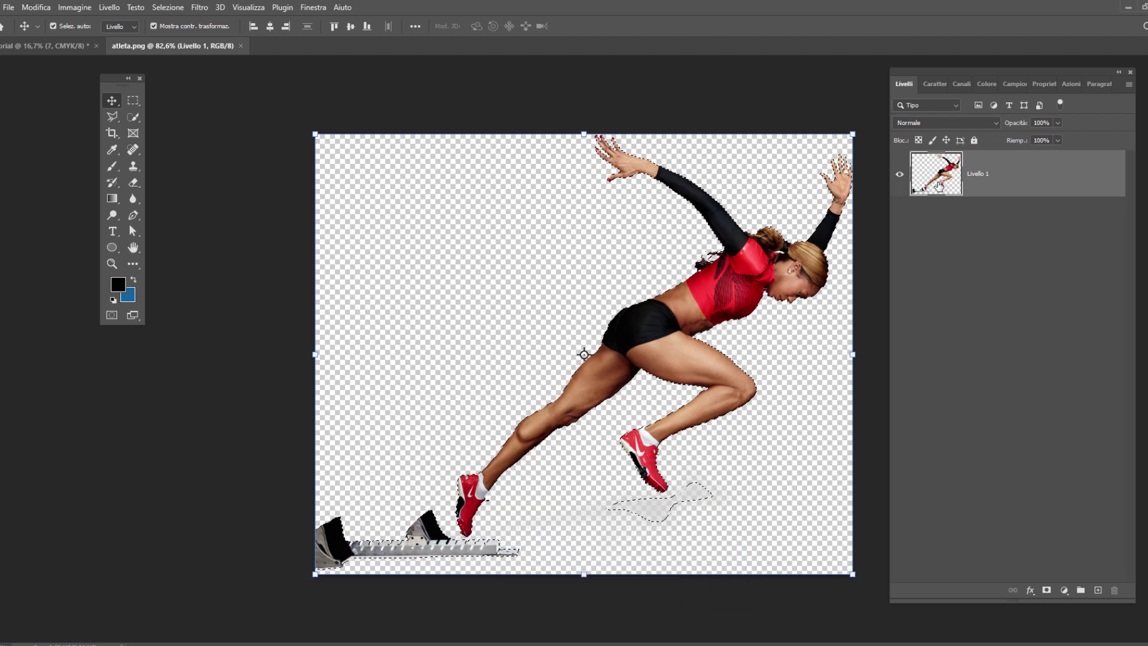
left_click(37, 7)
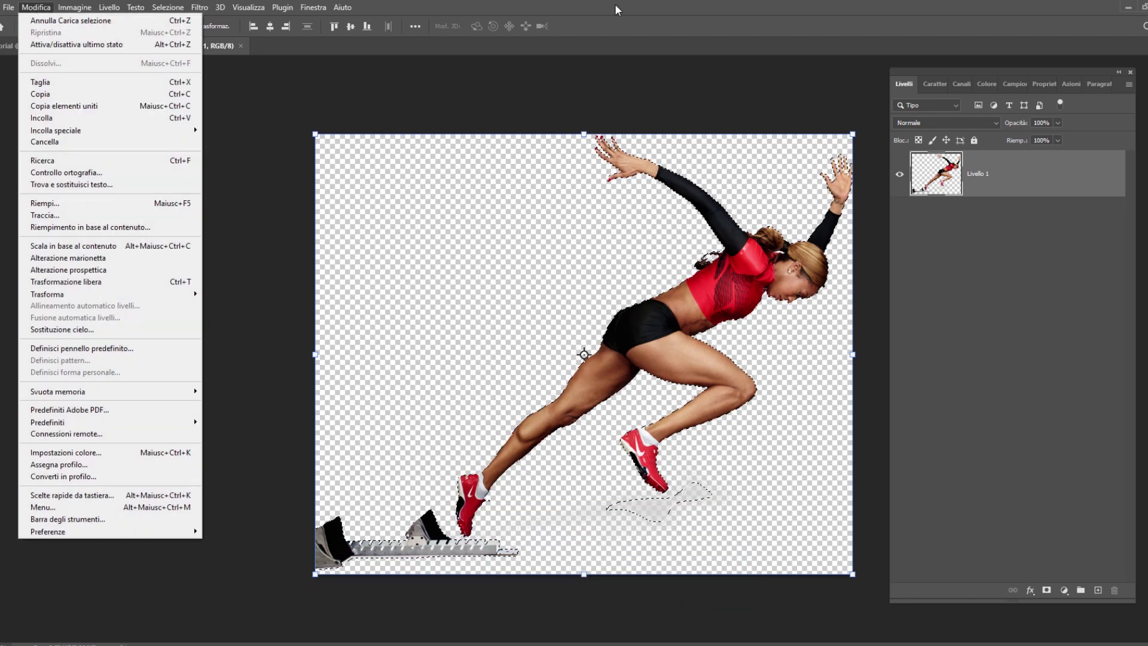
left_click(773, 342)
key("ctrl+Tab")
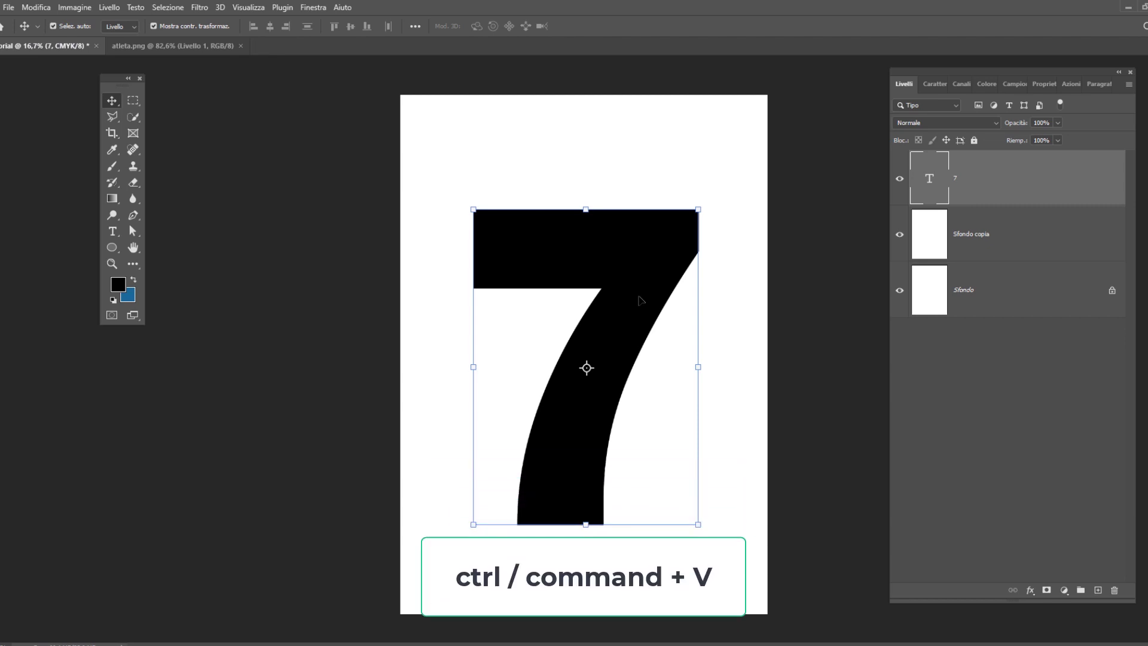
Paste the athlete above the 7, scaled to about 395% and rotated about -28°
key("ctrl+v")
key("ctrl+t")
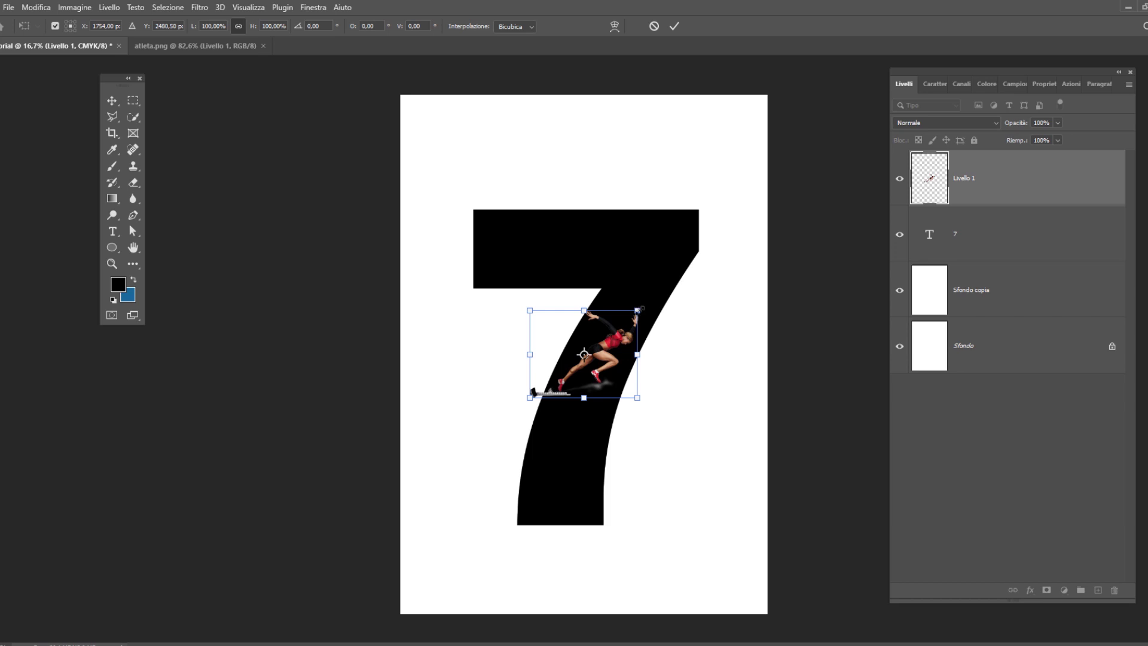
left_click_drag(637, 310, 741, 227)
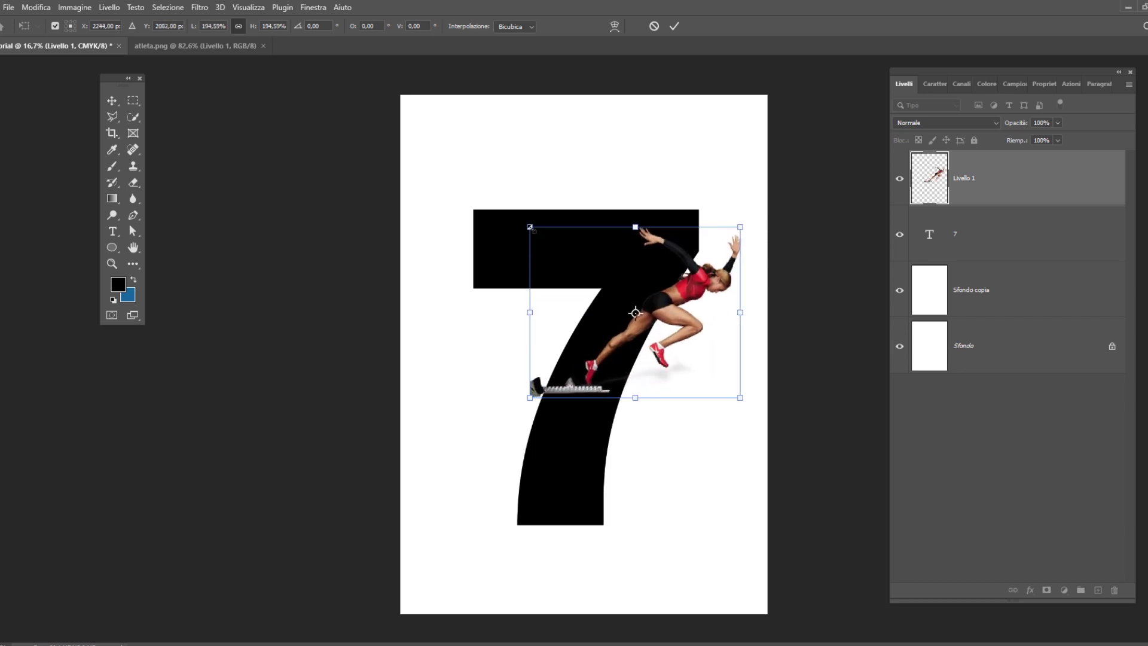
mouse_move(529, 227)
left_mouse_down()
mouse_move(400, 420)
mouse_move(310, 479)
left_mouse_up()
left_click_drag(751, 492, 782, 389)
left_click_drag(629, 328, 634, 356)
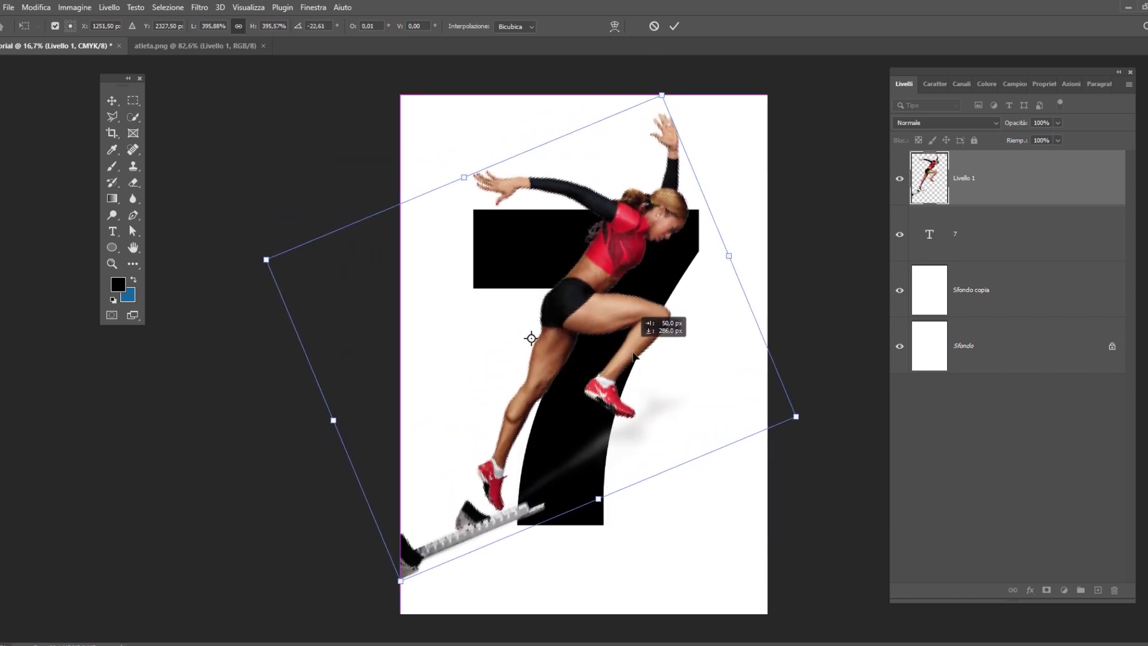
left_click_drag(814, 430, 833, 383)
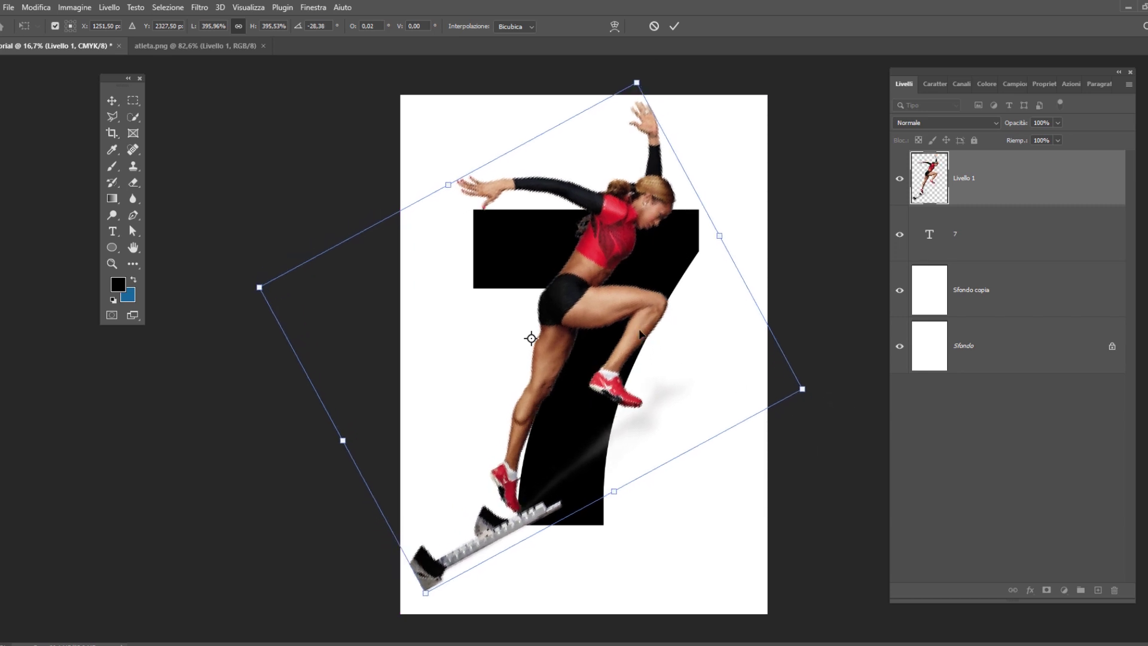
left_click(674, 26)
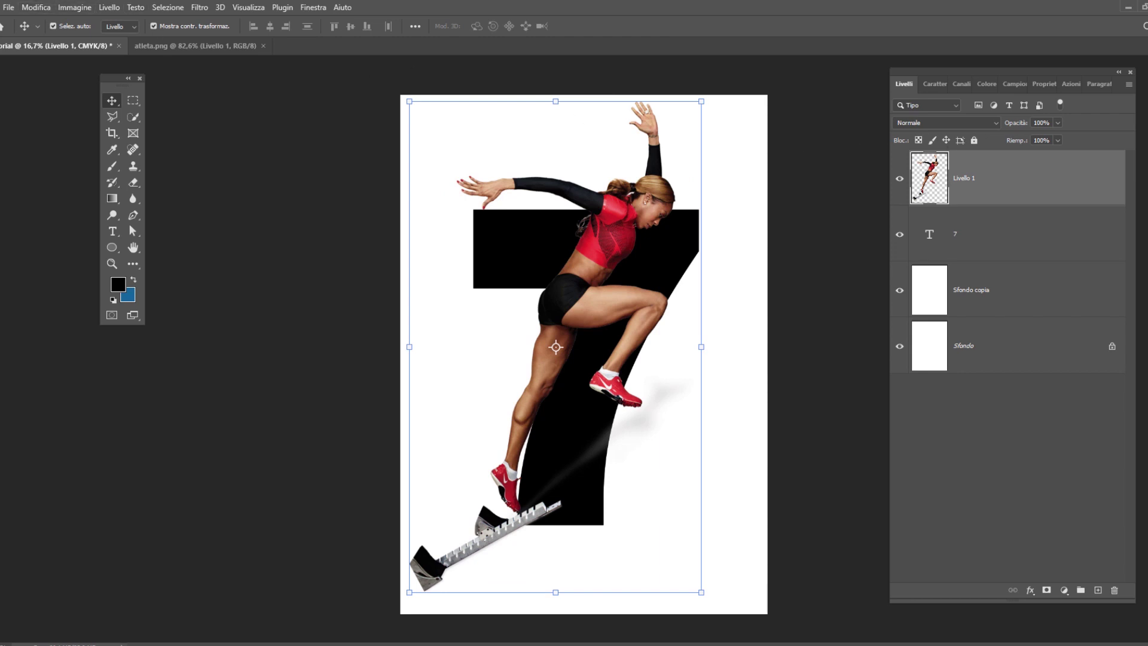
left_click(40, 8)
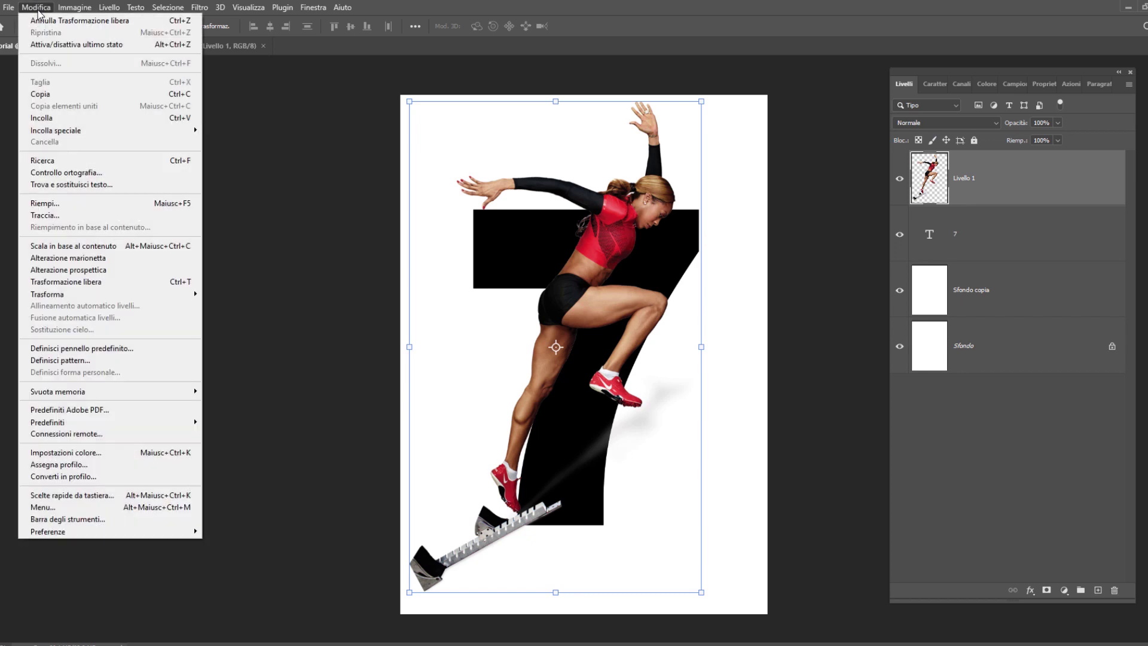
mouse_move(48, 295)
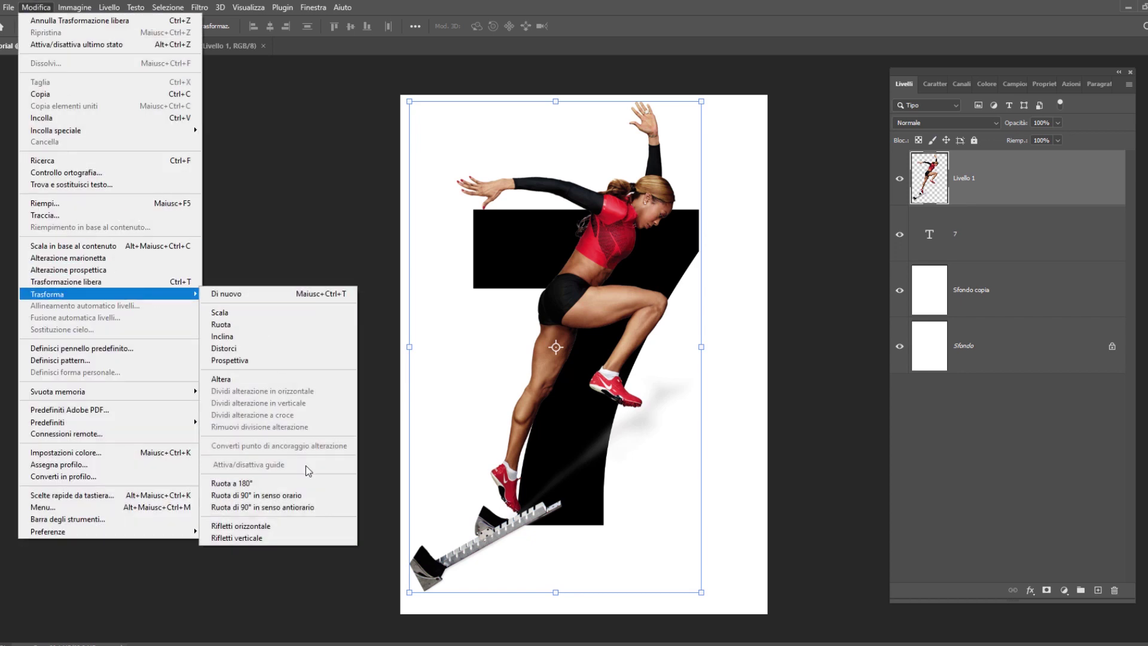
Flip the athlete horizontally and move her right across the 7
left_click(281, 526)
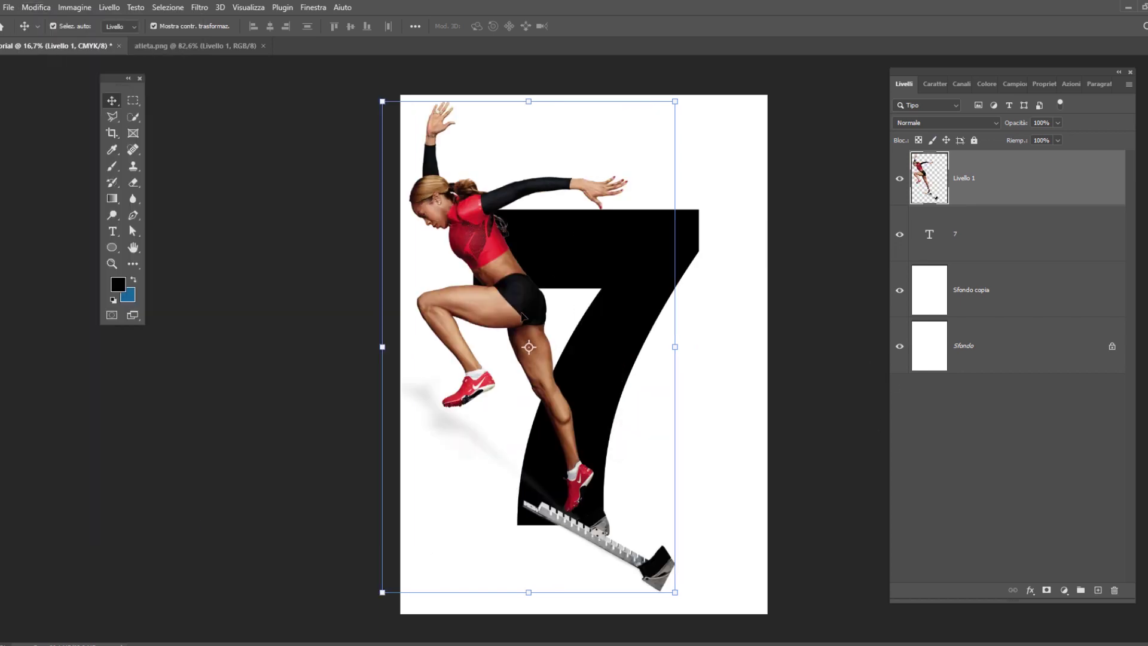
left_click_drag(522, 315, 600, 319)
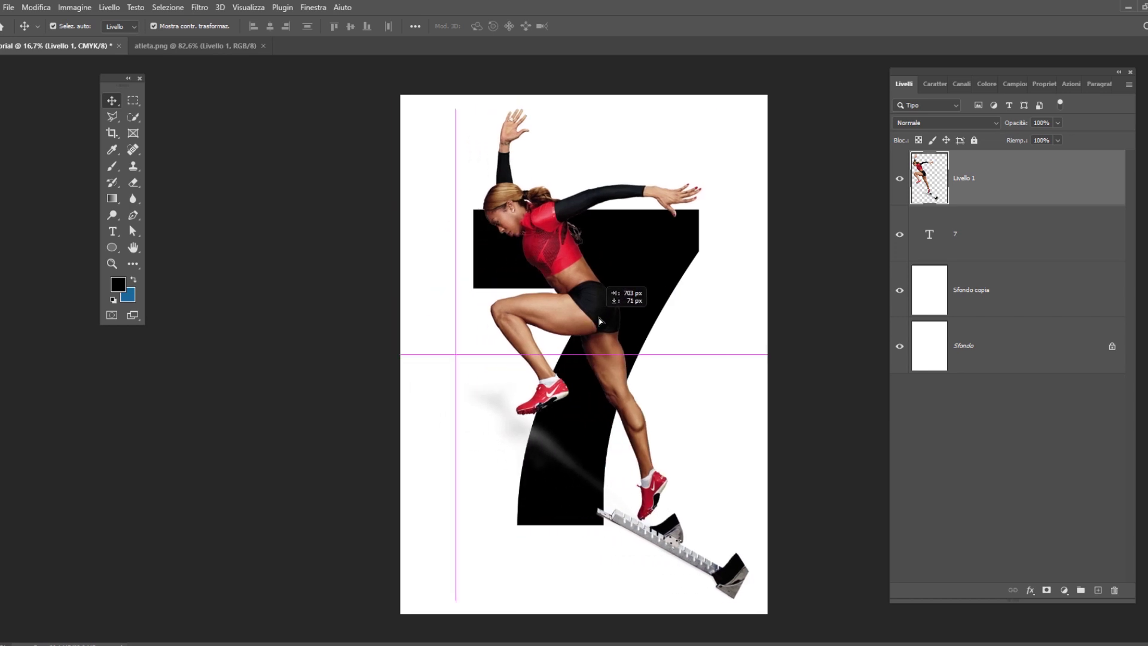
left_click_drag(600, 321, 602, 322)
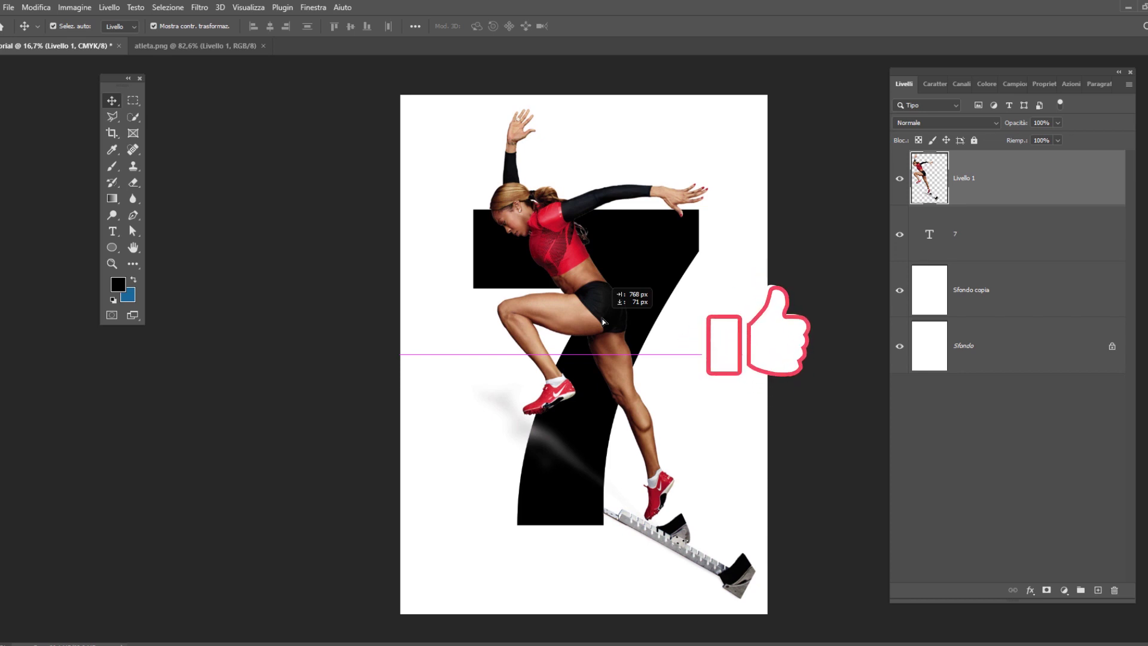
left_click_drag(603, 323, 603, 322)
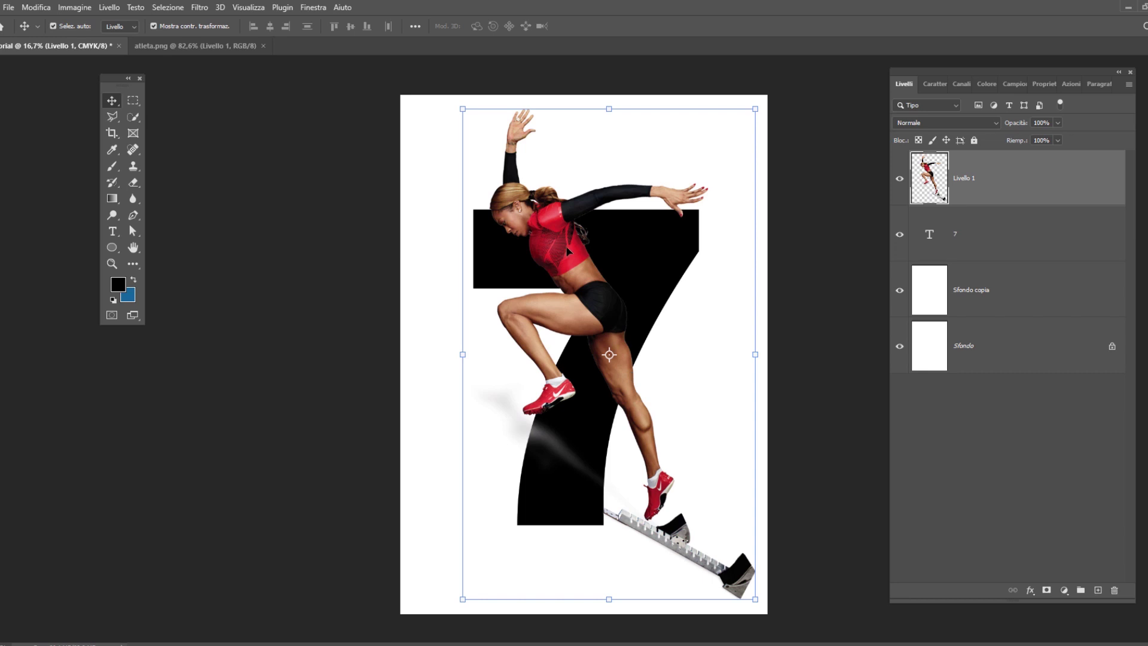
left_click(972, 243)
left_click(972, 244)
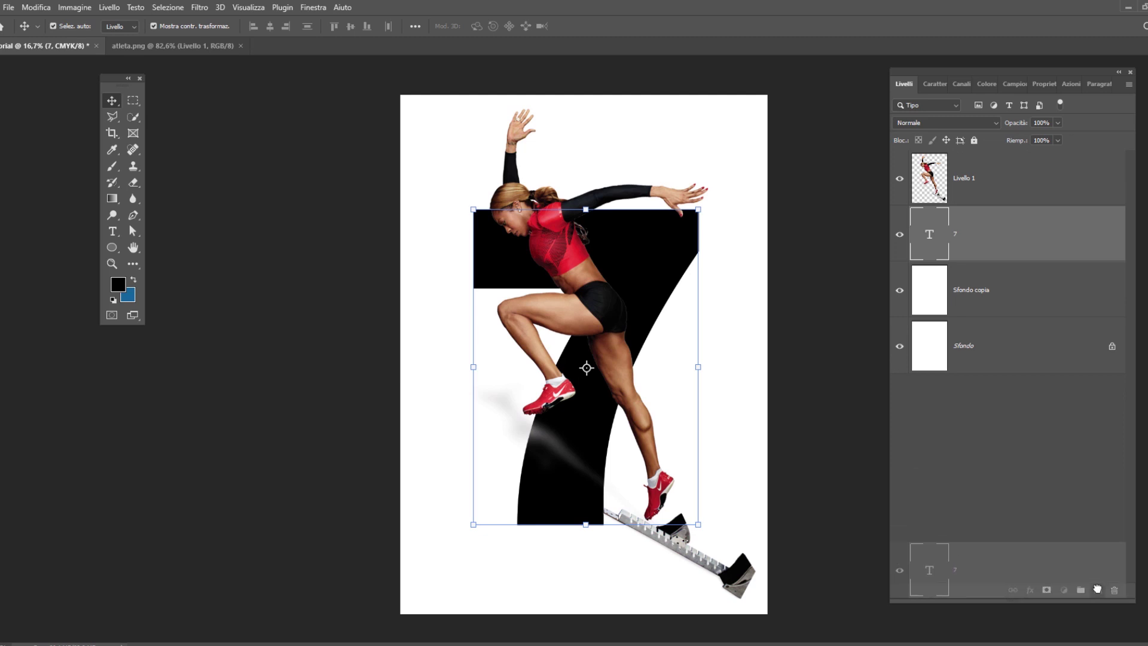
Make a 7 copia layer as a smart object and hide the original 7 text layer
left_click_drag(990, 247, 1098, 591)
left_click(900, 291)
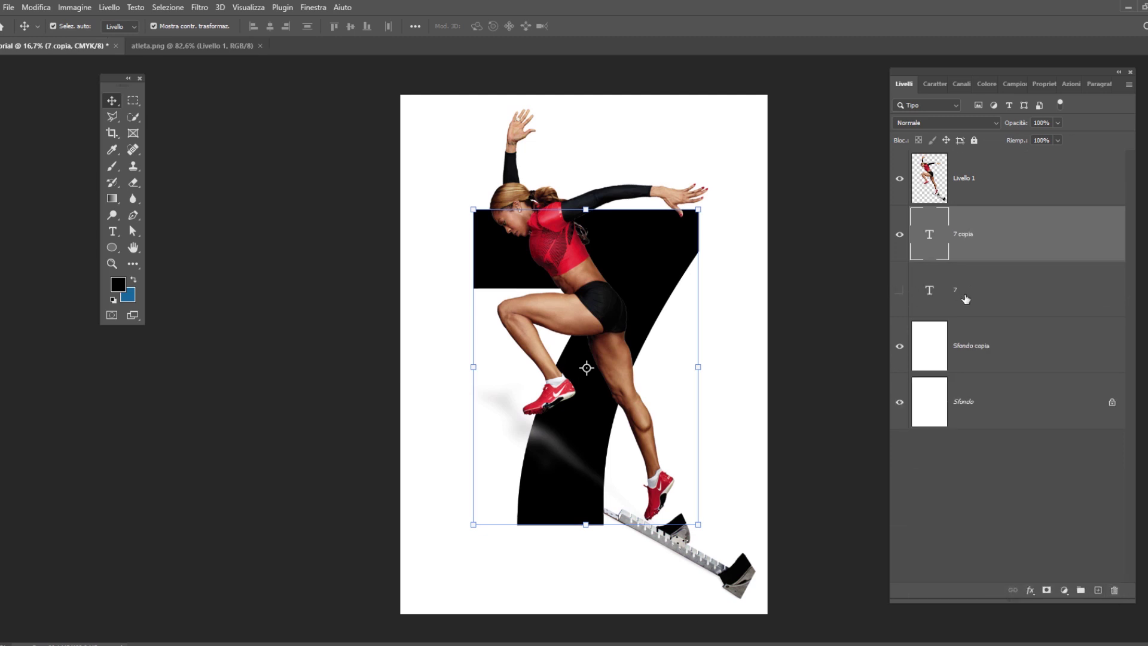
right_click(993, 246)
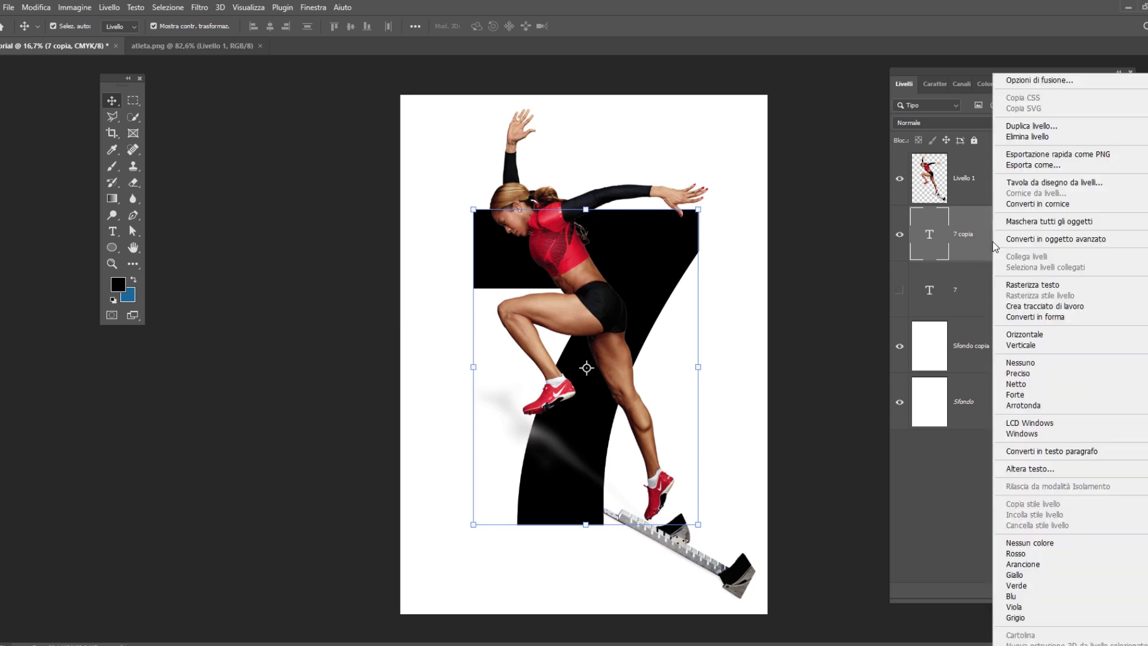
left_click(1033, 240)
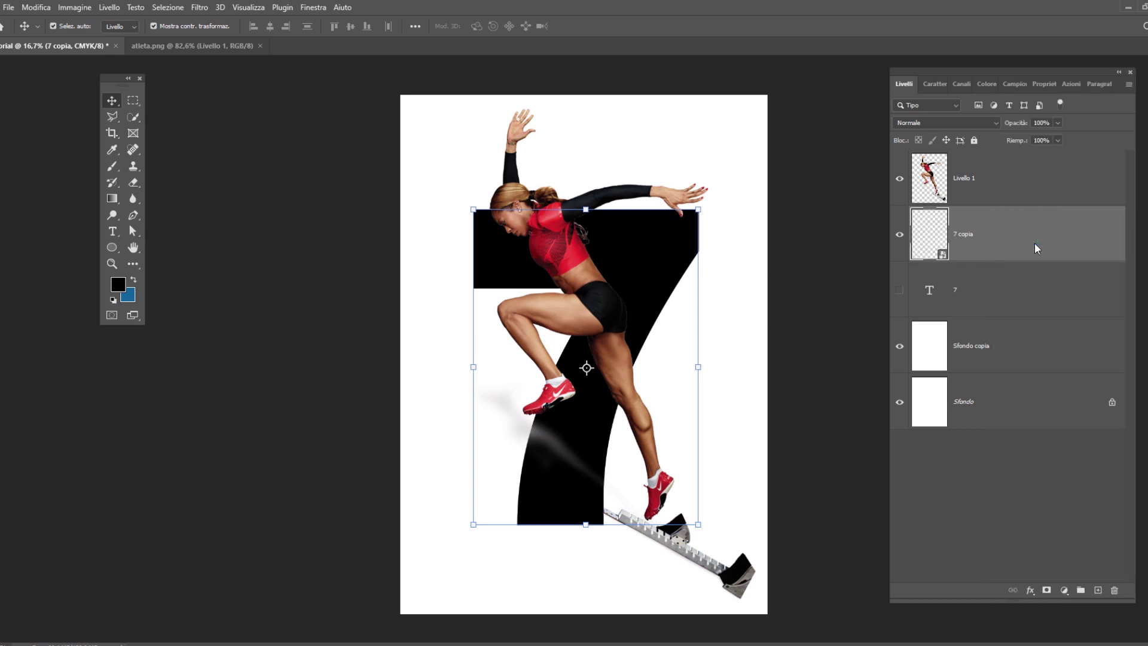
left_click(983, 190)
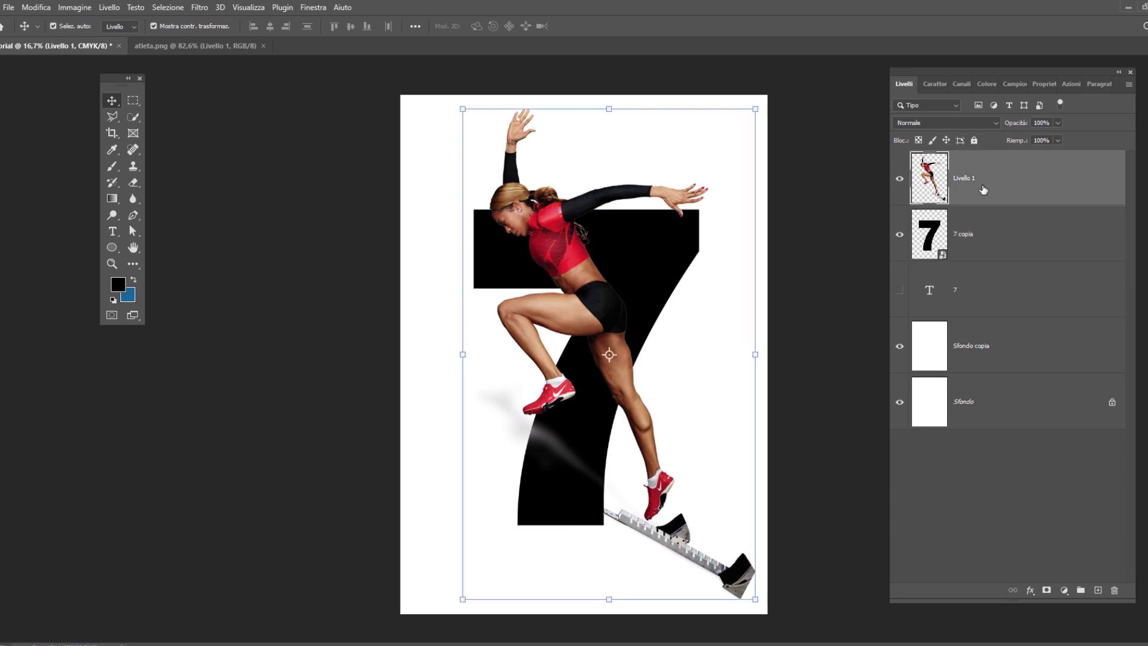
Add a mask to Livello 1, select everything outside the 7 copia shape, and target the mask
left_click(1047, 591)
left_click(1007, 243)
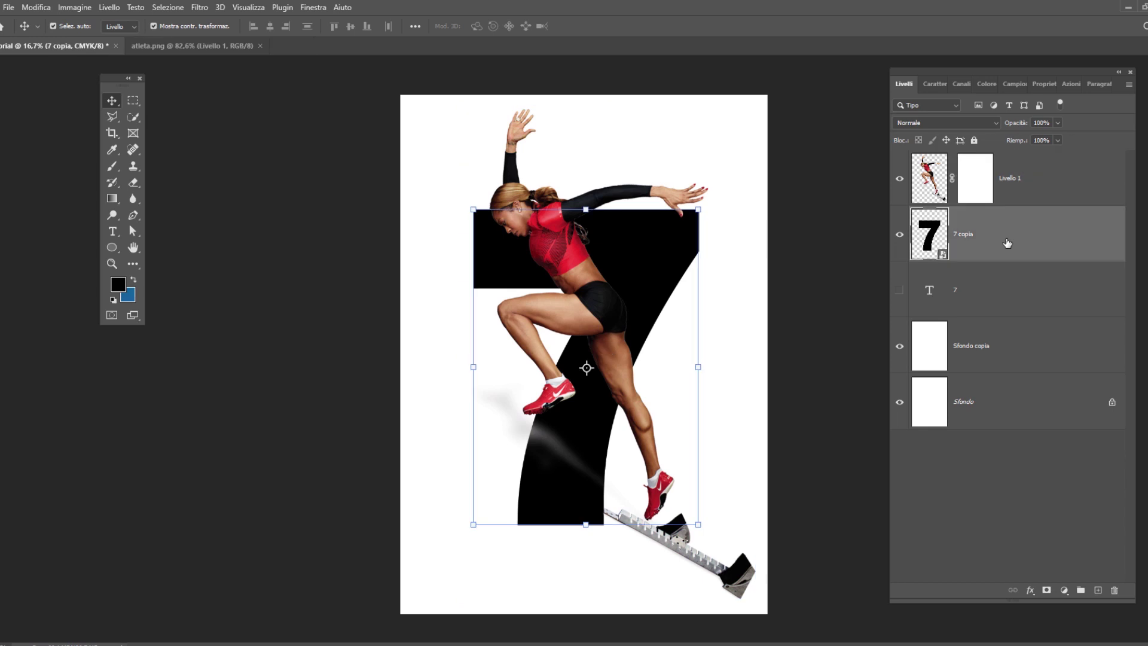
left_click(930, 241, "ctrl")
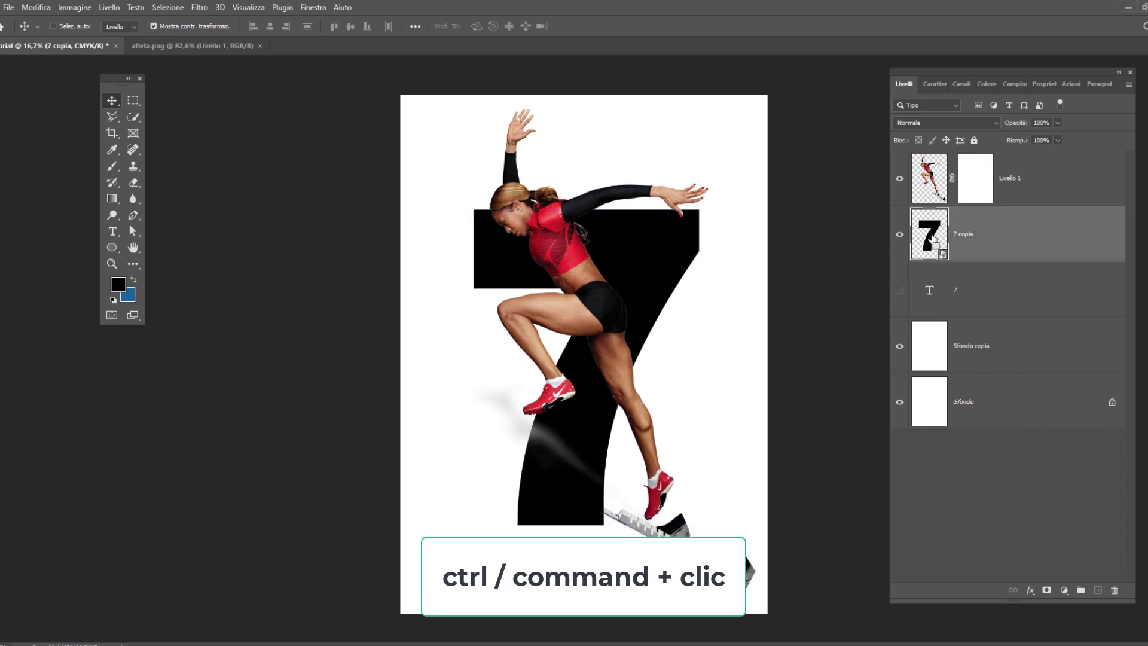
left_click(167, 7)
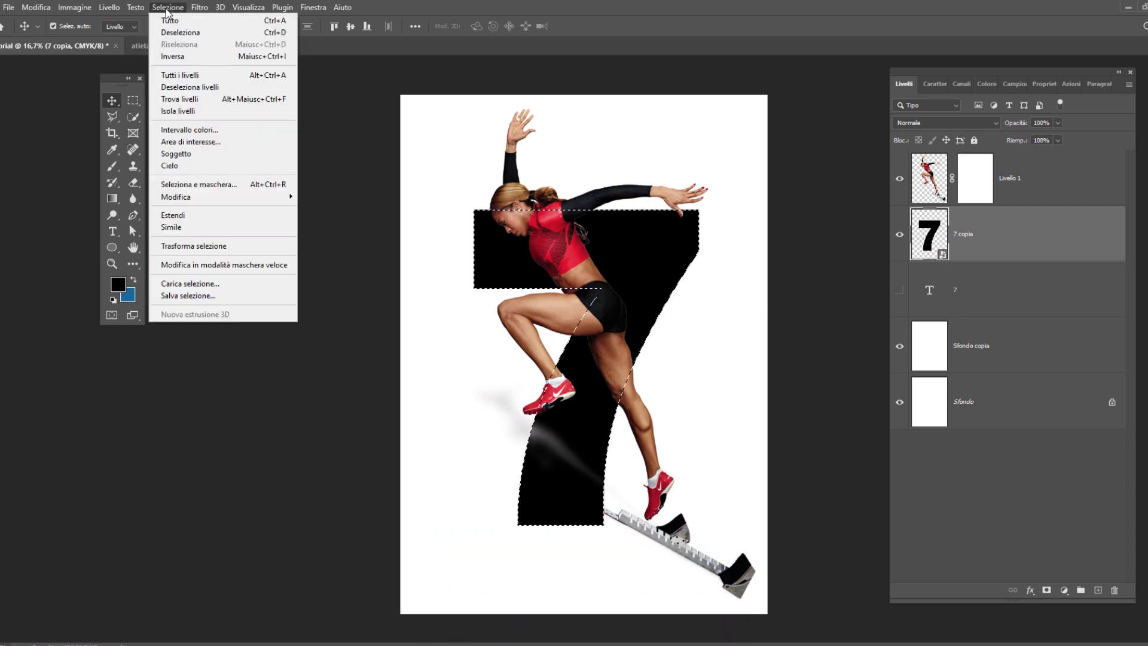
left_click(169, 57)
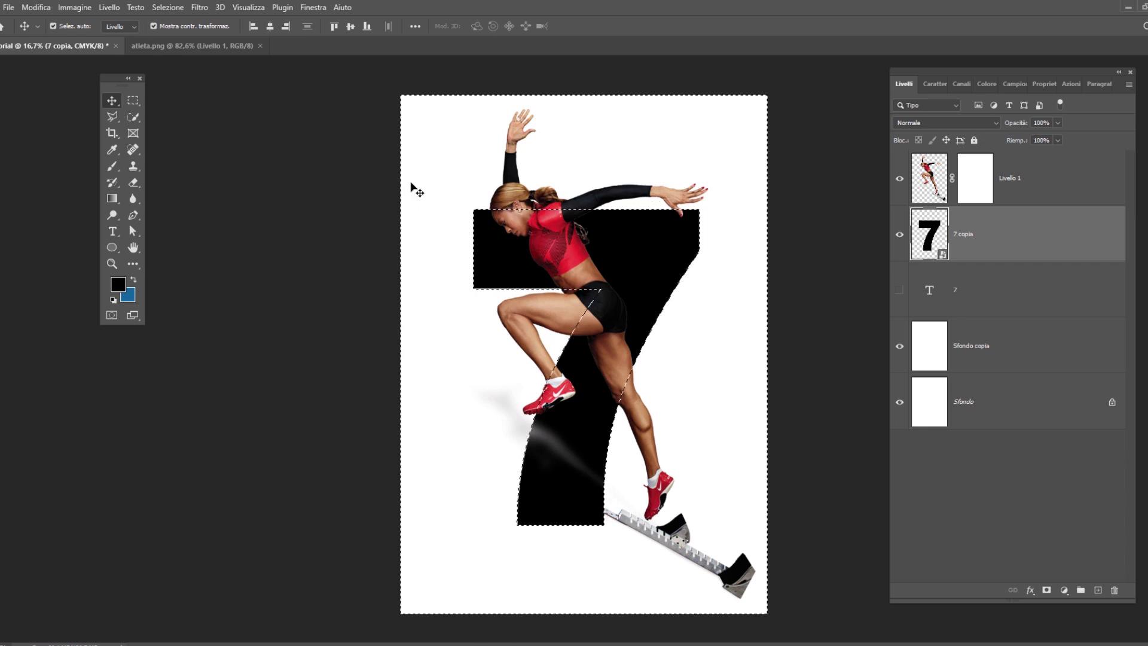
left_click(976, 182)
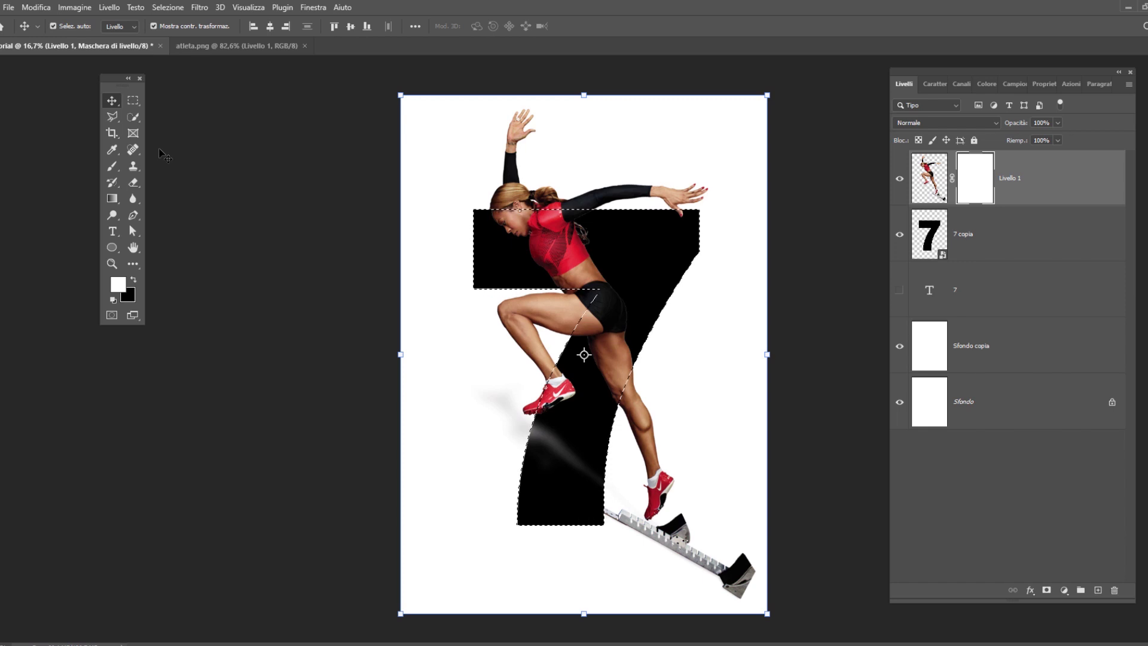
Paint black with a 325 px soft brush on Livello 1's mask to hide the lower leg and shadow
key("b")
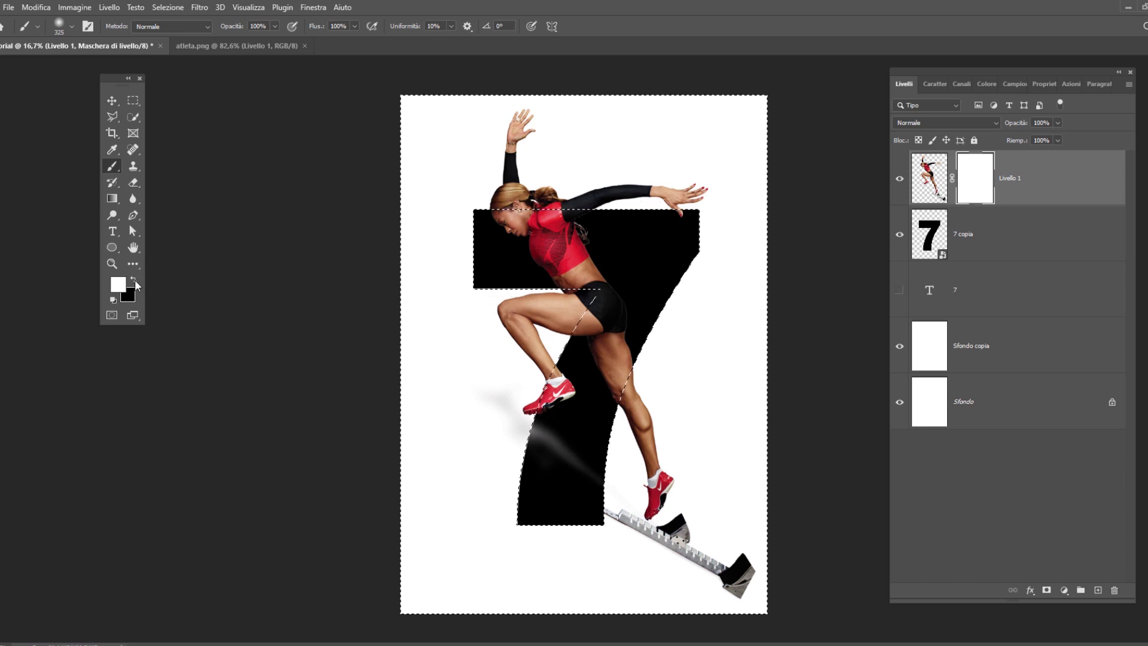
left_click(135, 281)
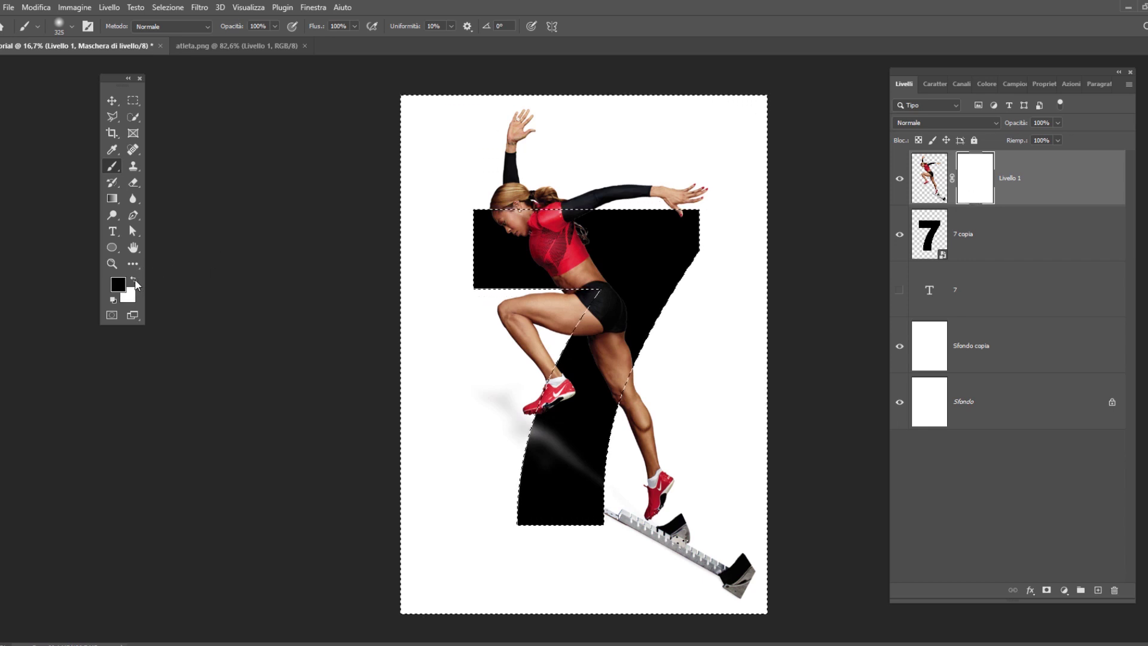
right_click(442, 259)
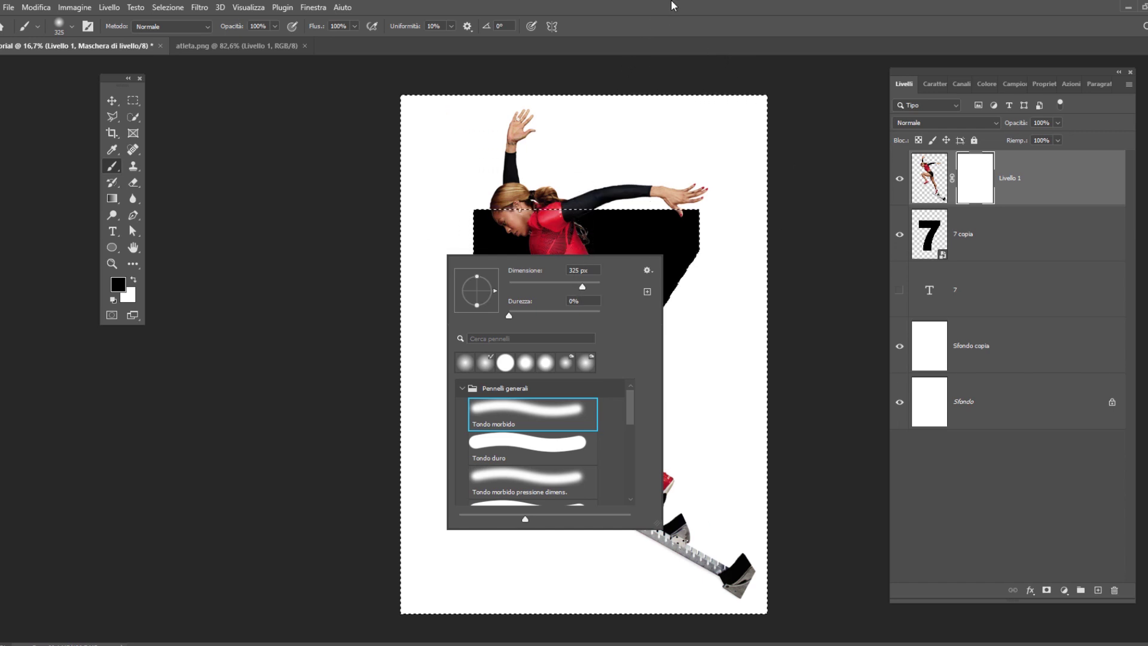
left_click(587, 200)
mouse_move(640, 359)
left_mouse_down()
mouse_move(615, 430)
mouse_move(633, 355)
mouse_move(612, 582)
mouse_move(609, 553)
mouse_move(657, 496)
mouse_move(655, 541)
mouse_move(710, 578)
mouse_move(735, 522)
mouse_move(751, 580)
left_mouse_up()
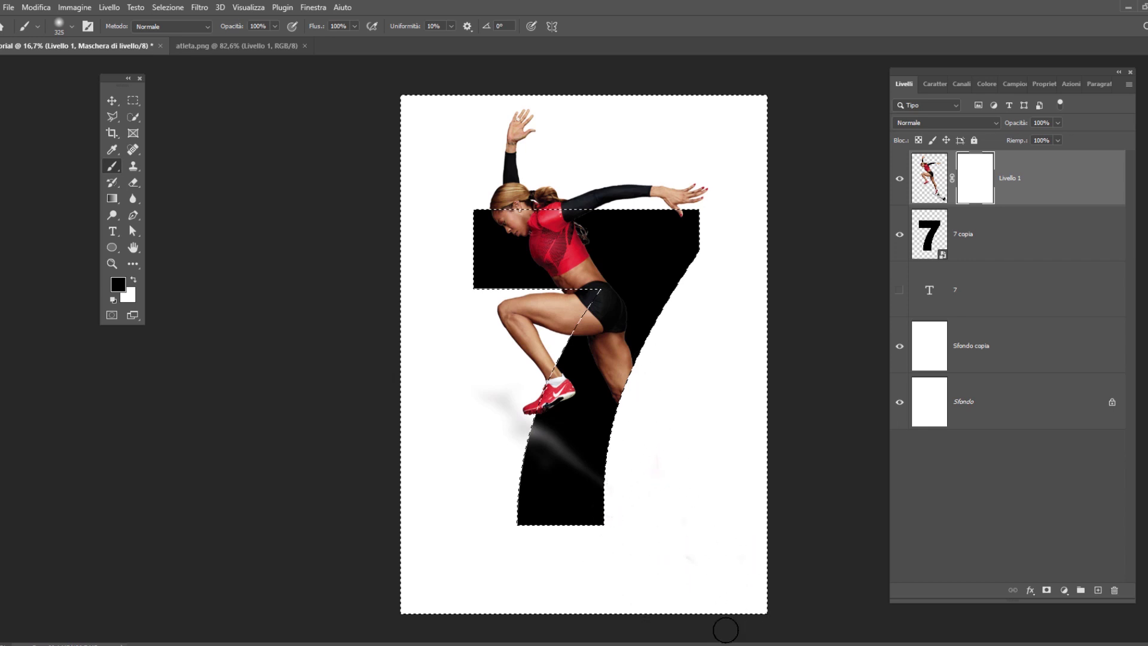
mouse_move(497, 411)
left_mouse_down()
mouse_move(490, 397)
mouse_move(513, 440)
left_mouse_up()
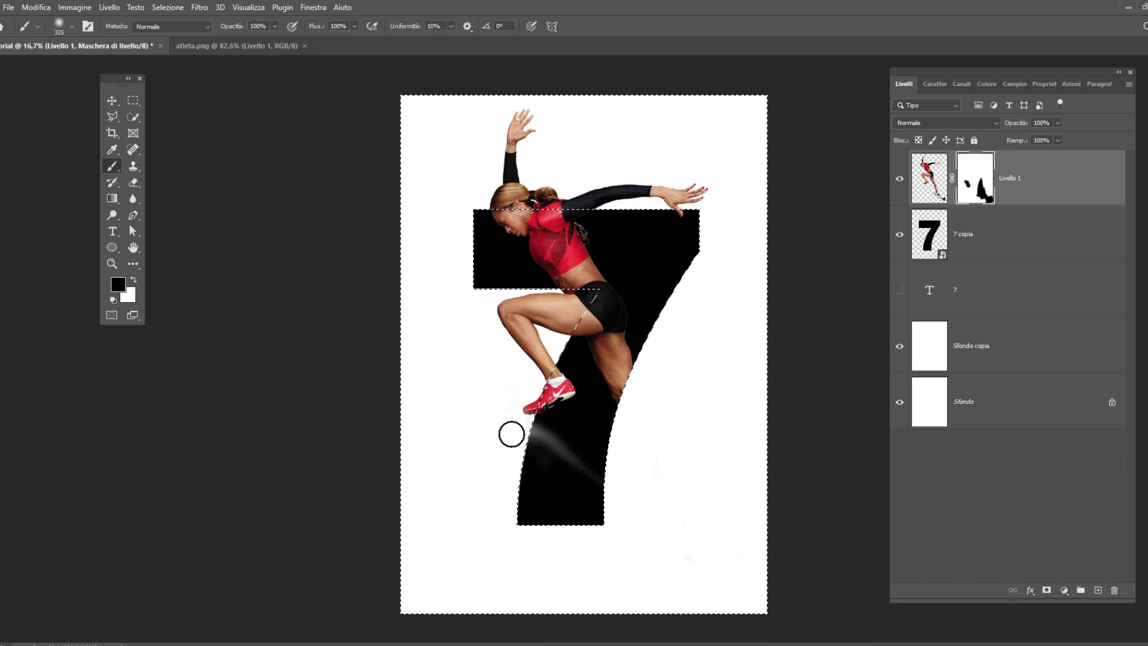
Zoom in and paint over the red shoe's toe on the mask, fading it out
scroll(511, 433, "up", 2)
scroll(519, 426, "up", 2)
scroll(512, 430, "up", 2)
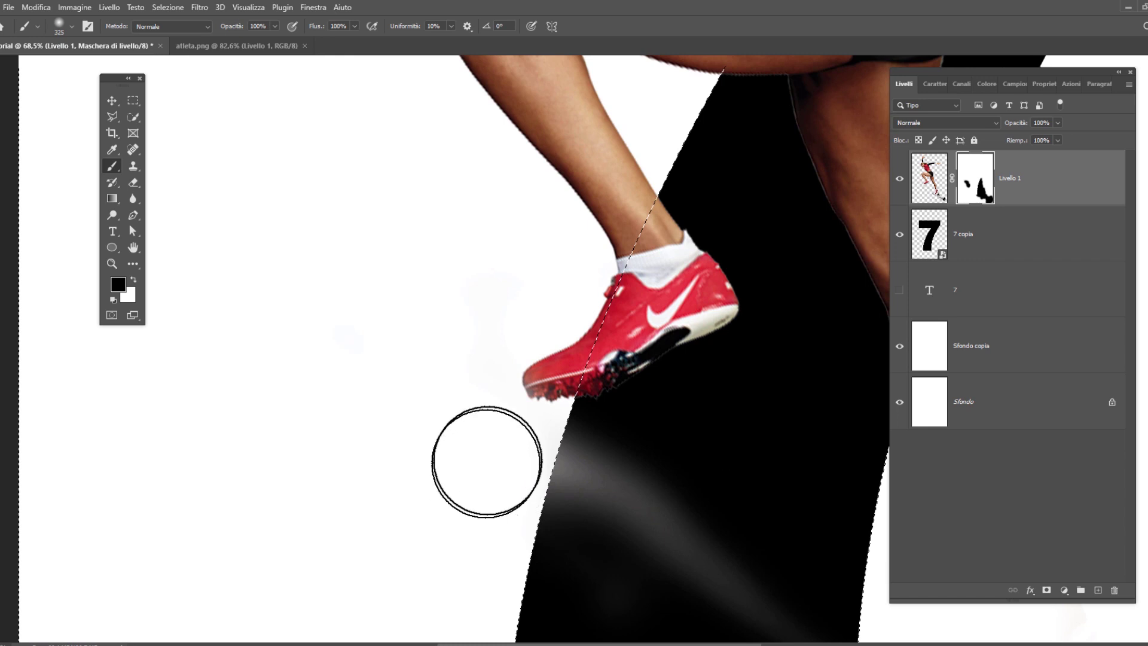
left_click_drag(494, 422, 493, 333)
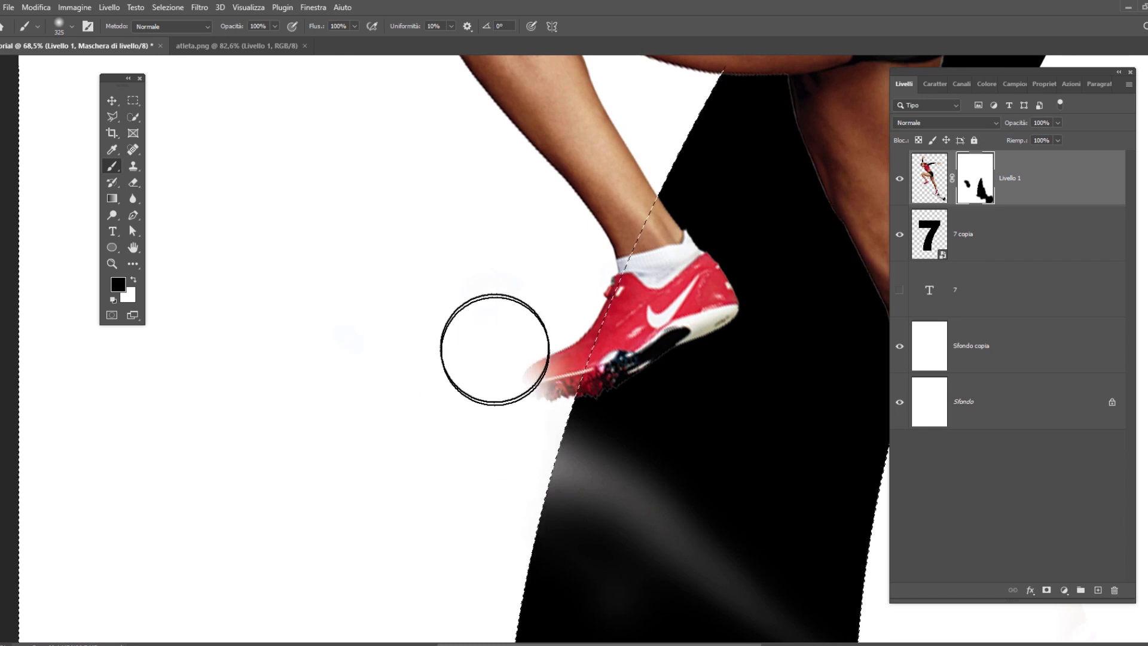
left_click_drag(498, 453, 486, 410)
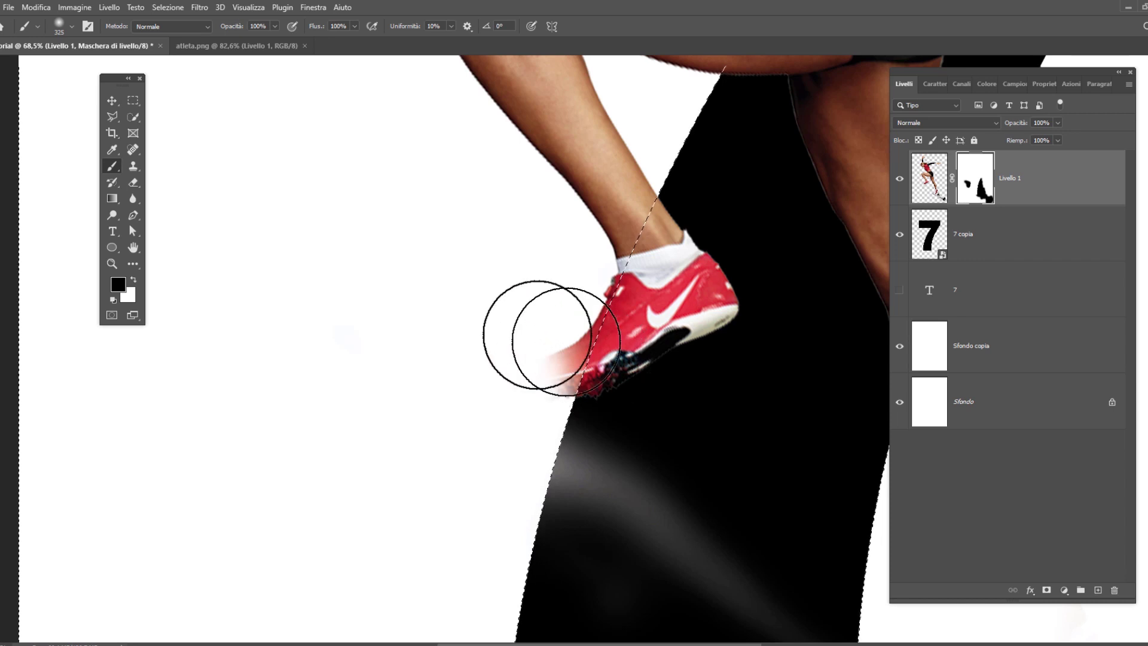
mouse_move(533, 333)
left_mouse_down()
mouse_move(587, 406)
mouse_move(568, 367)
left_mouse_up()
With a 131 px white brush, paint the shoe toe back into view, then deselect
right_click(358, 232)
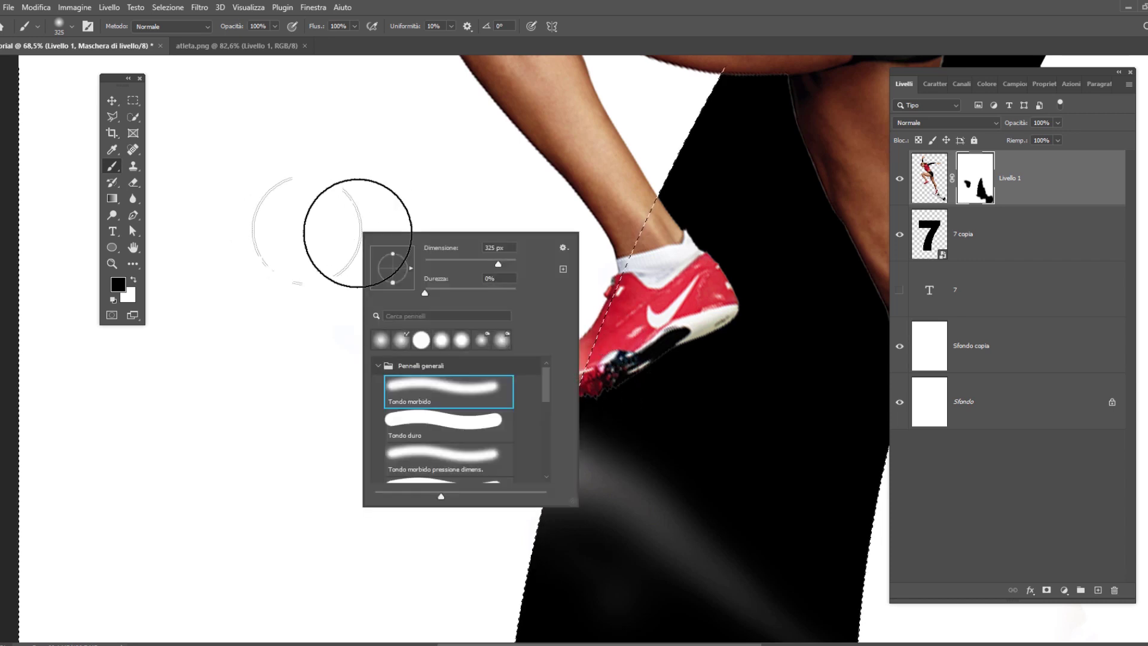
left_click(477, 262)
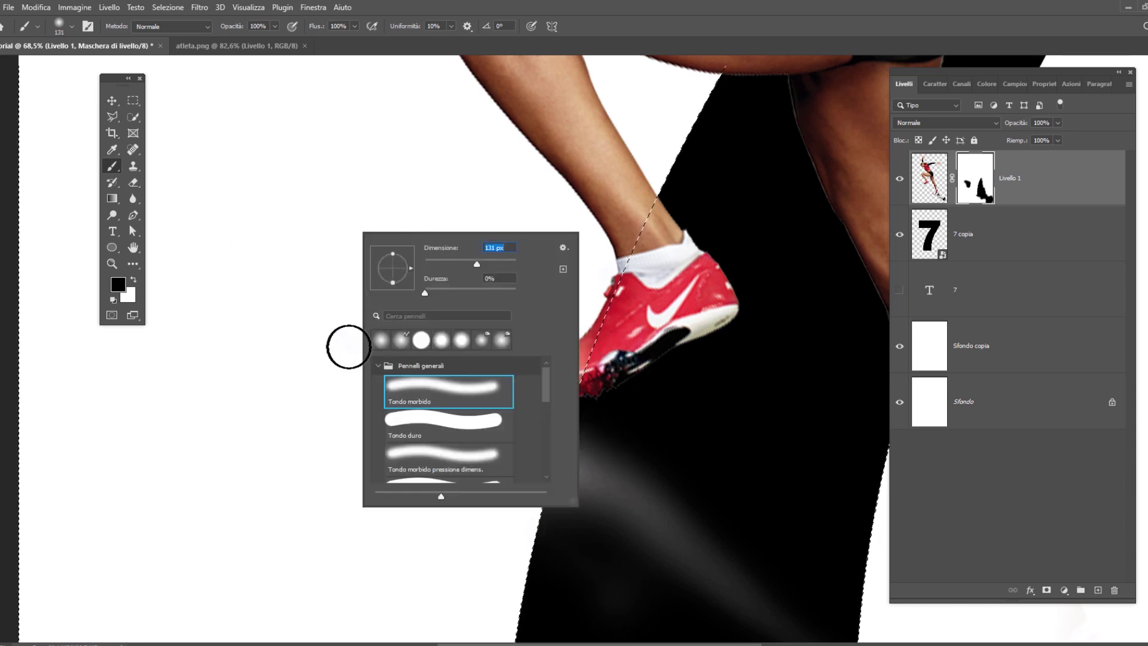
left_click(658, 35)
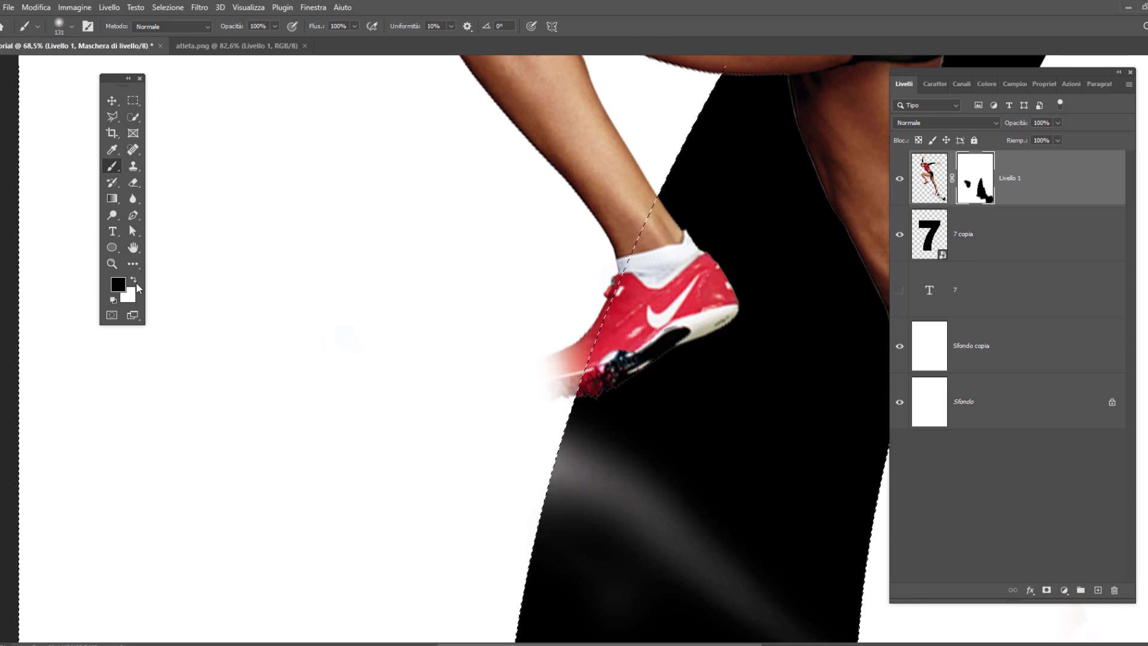
left_click(134, 281)
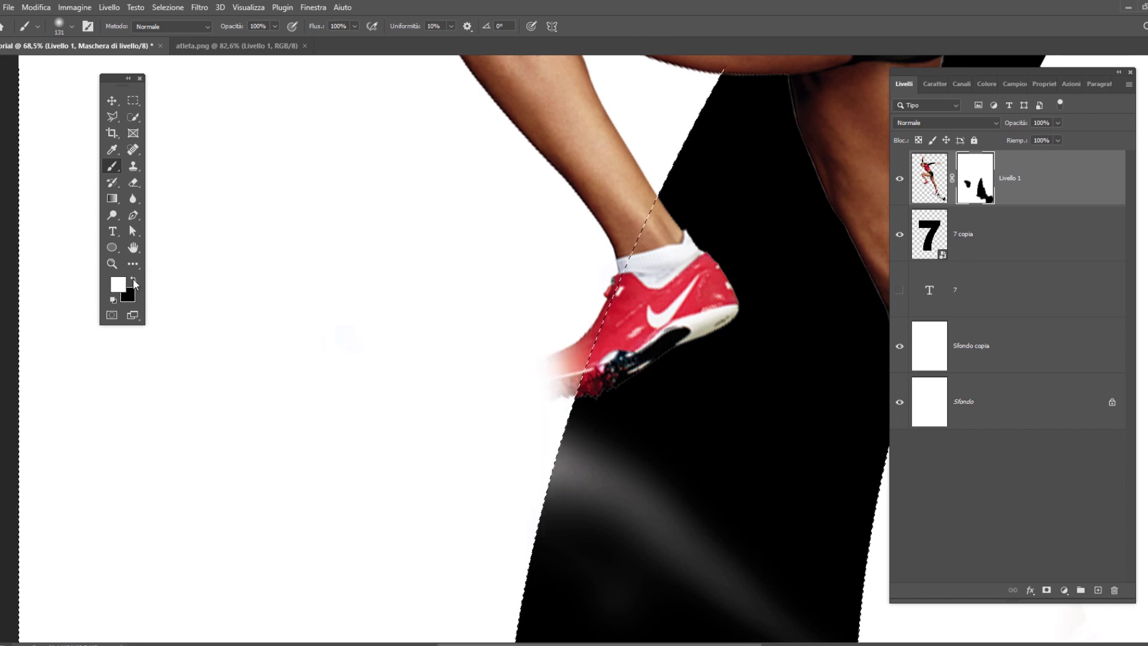
left_click_drag(577, 359, 540, 376)
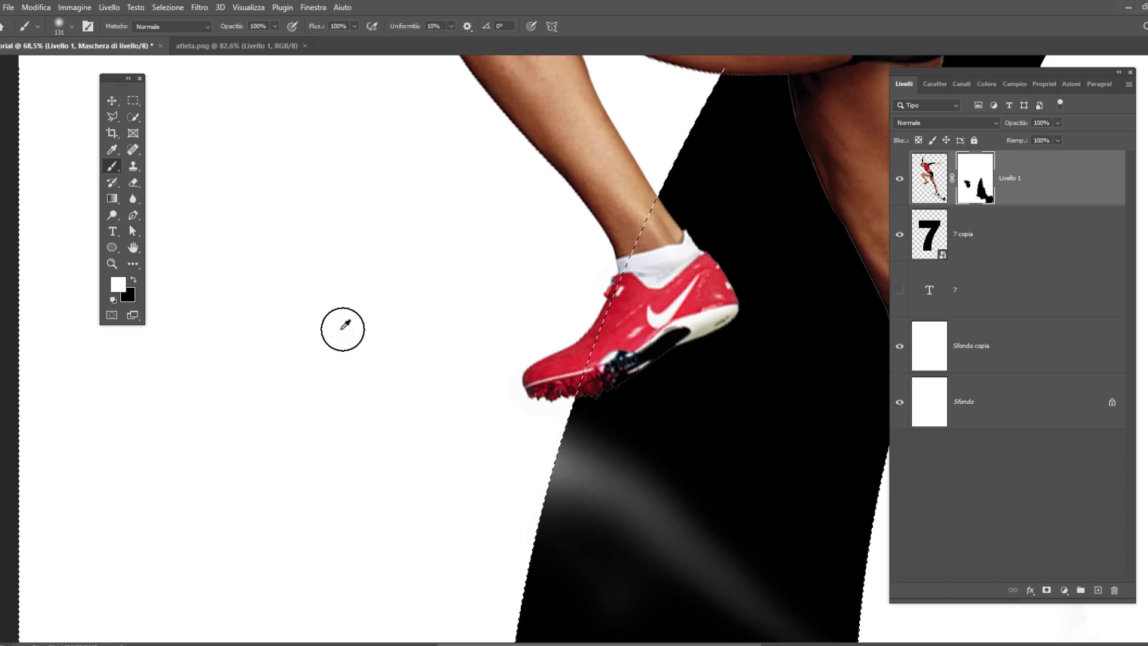
scroll(353, 344, "down", 3)
scroll(568, 410, "down", 2)
key("ctrl+d")
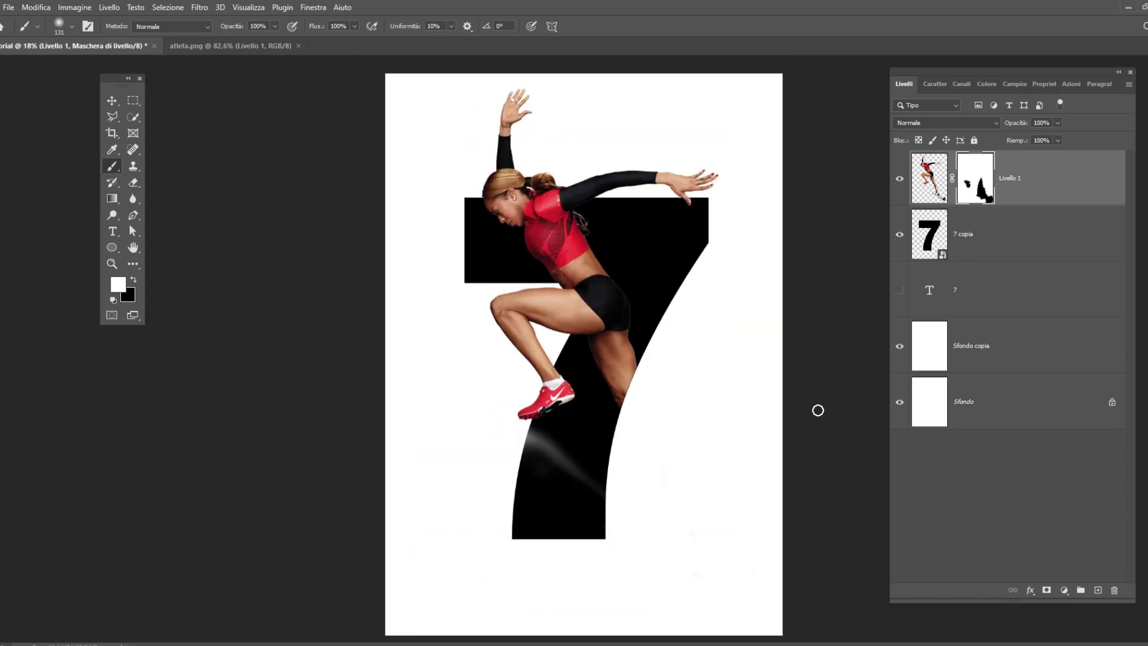
left_click(167, 8)
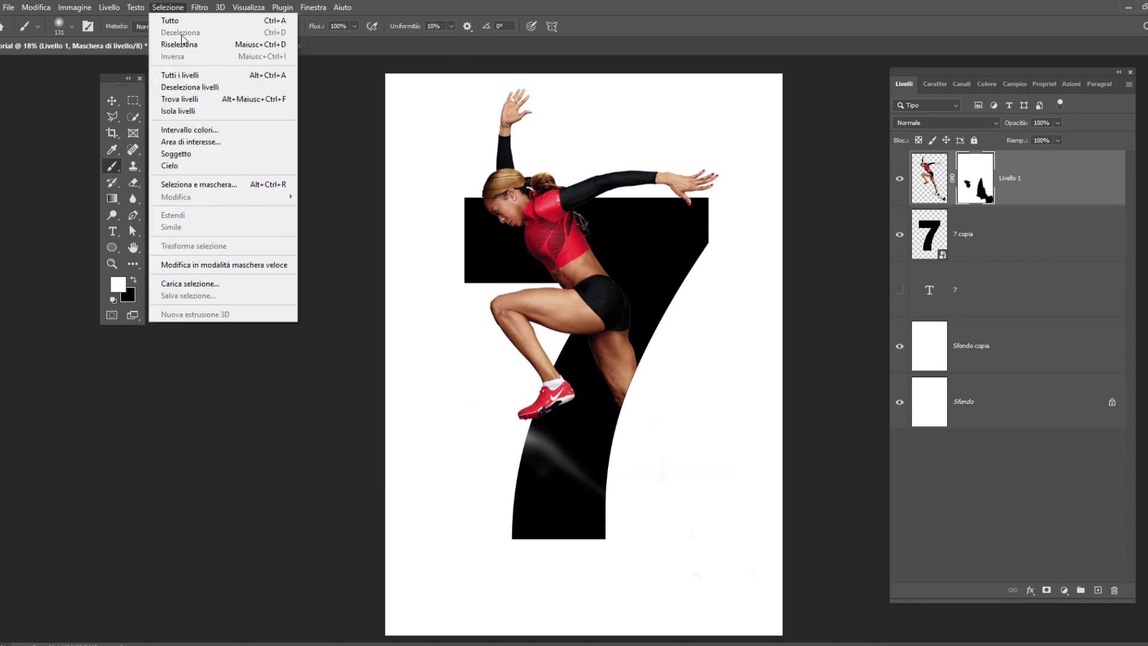
left_click(721, 79)
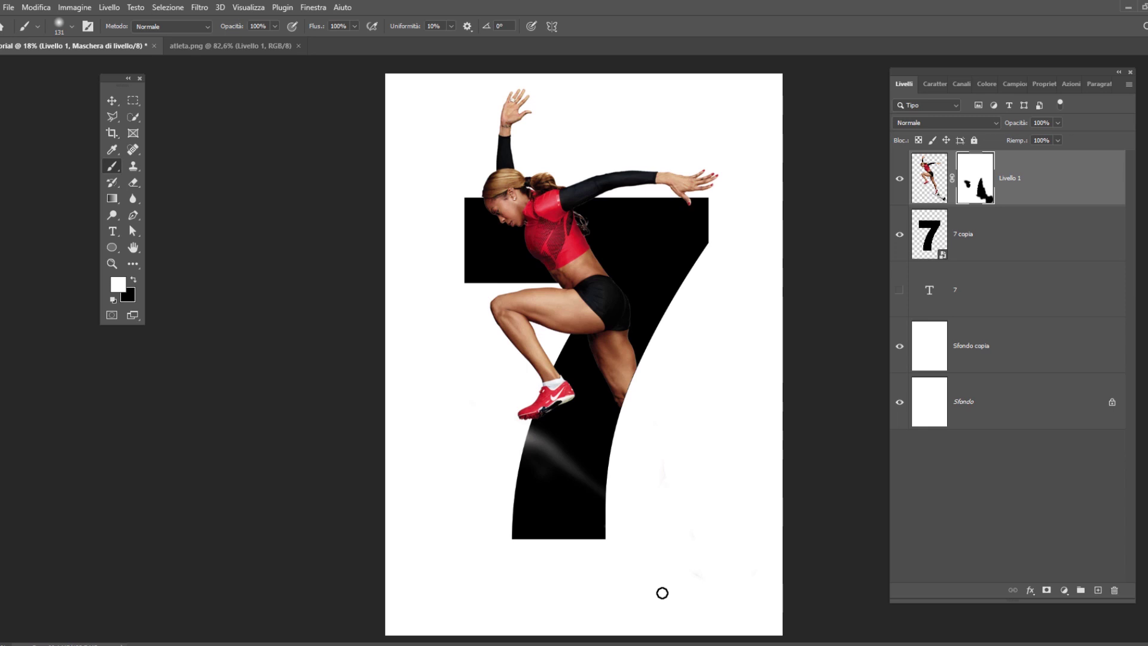
Draw a 3047 × 3047 px circle, Ellisse 1, overlapping the poster's lower-right corner
left_click(112, 249)
left_click(171, 259)
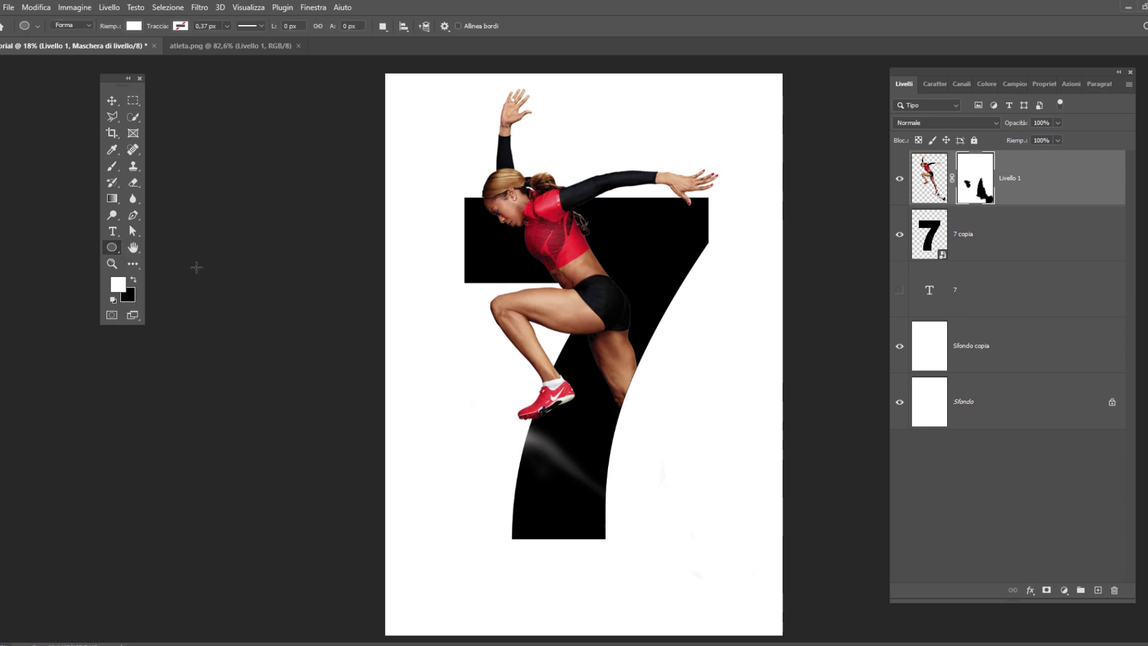
scroll(647, 354, "down", 3, "alt")
scroll(638, 363, "down", 1, "alt")
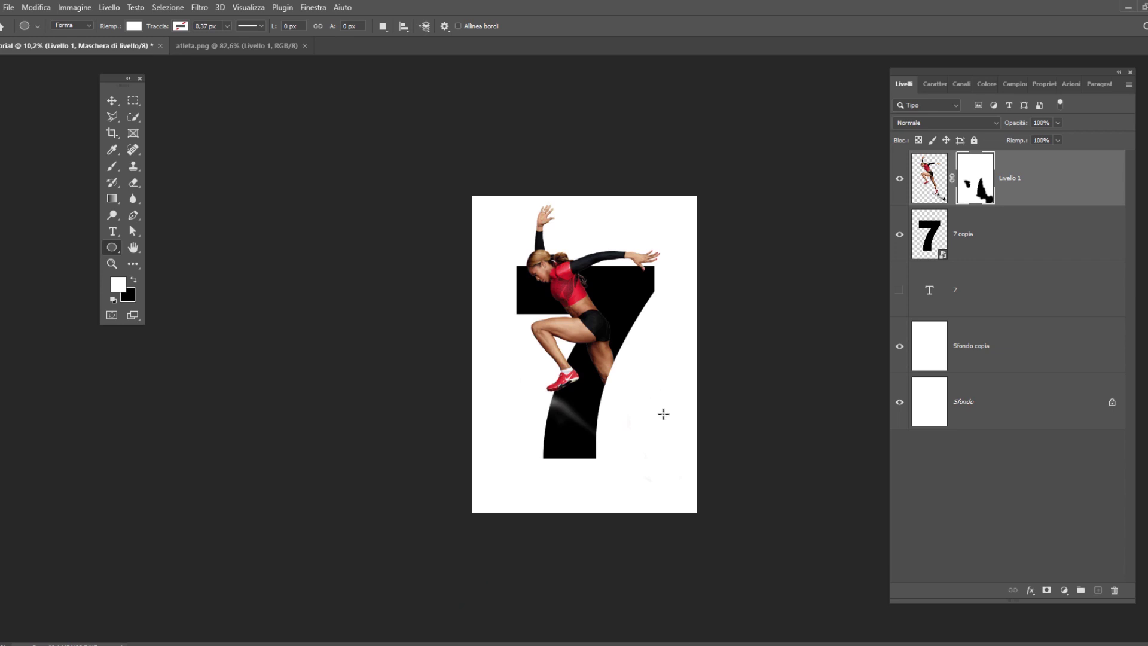
left_click_drag(647, 409, 842, 616)
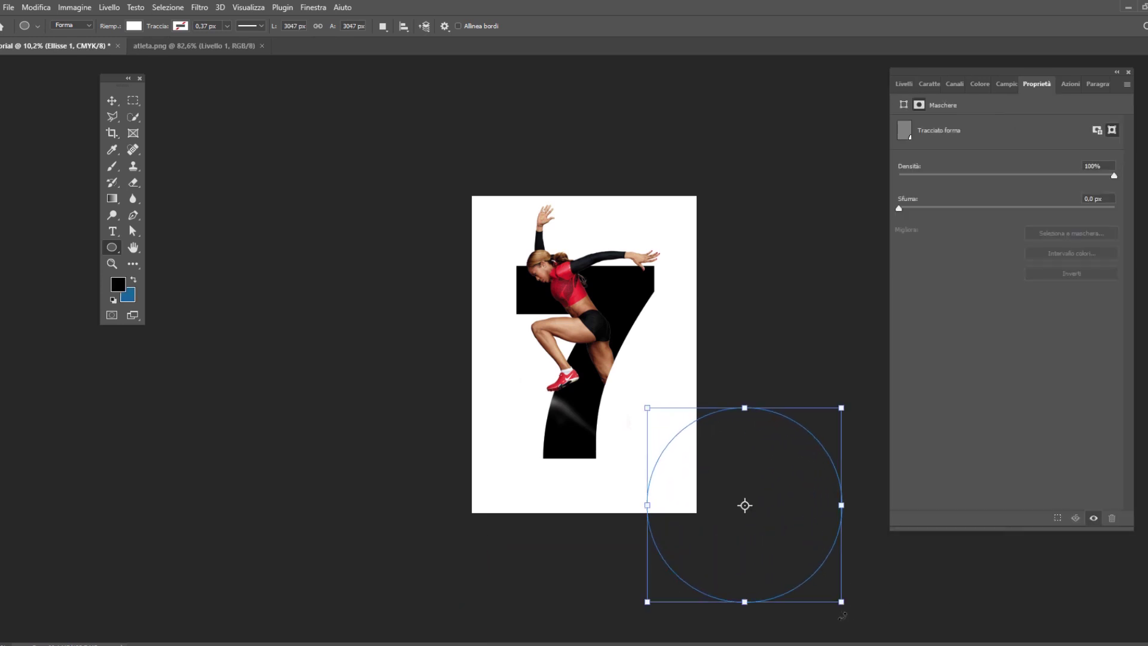
left_click(903, 105)
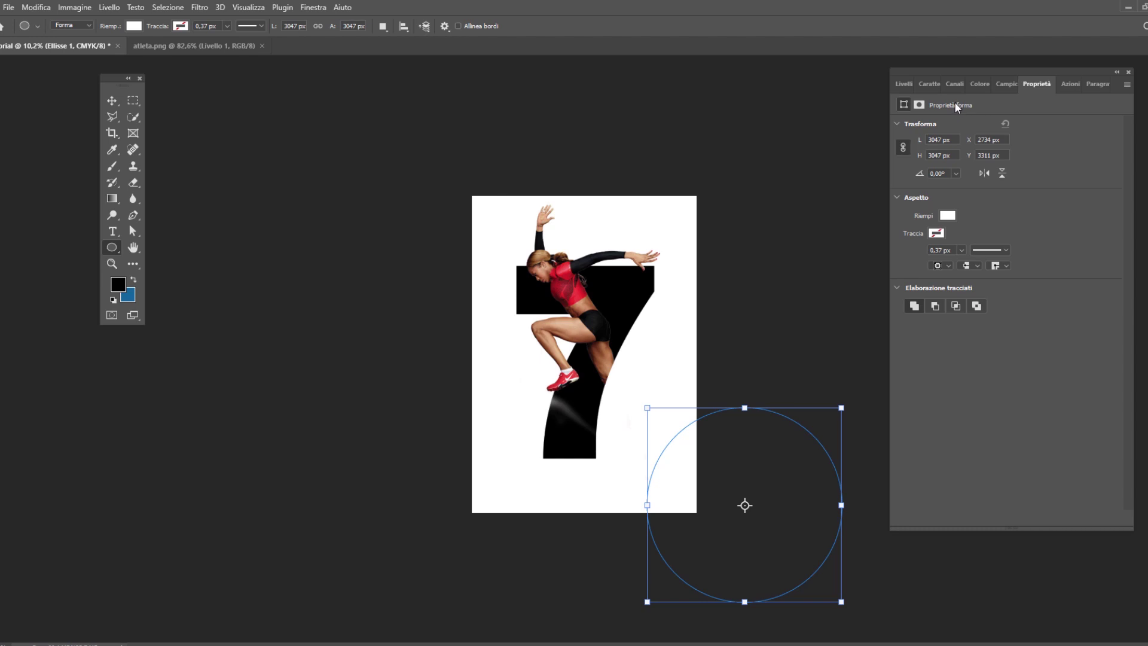
left_click(947, 216)
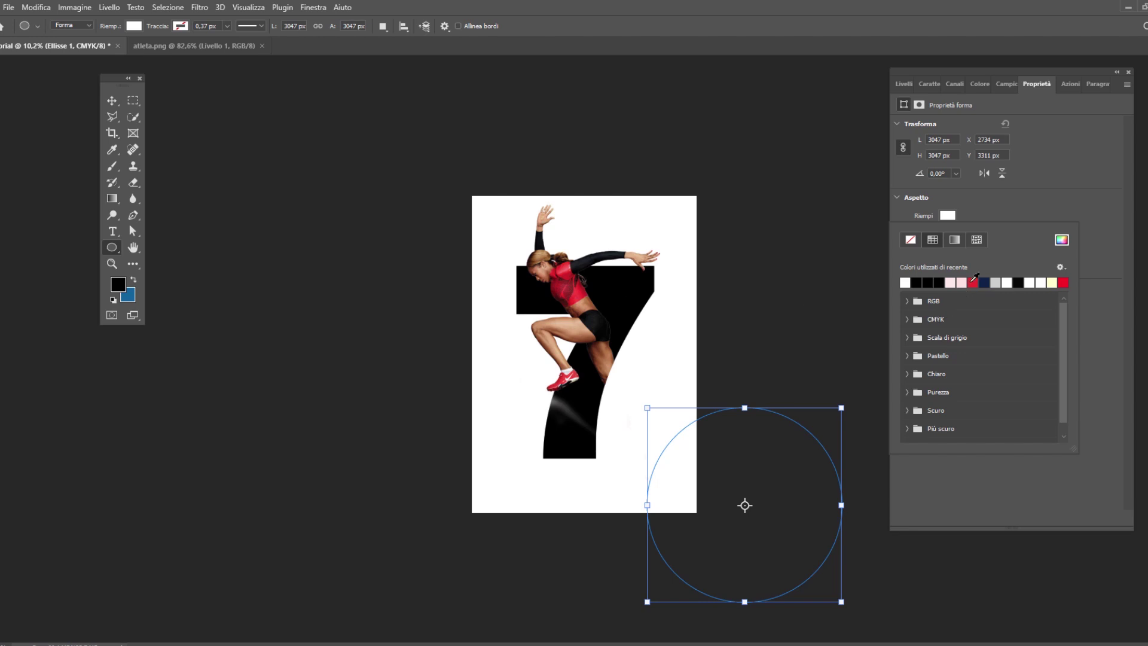
Fill the circle with red sampled from the athlete's top
left_click(948, 215)
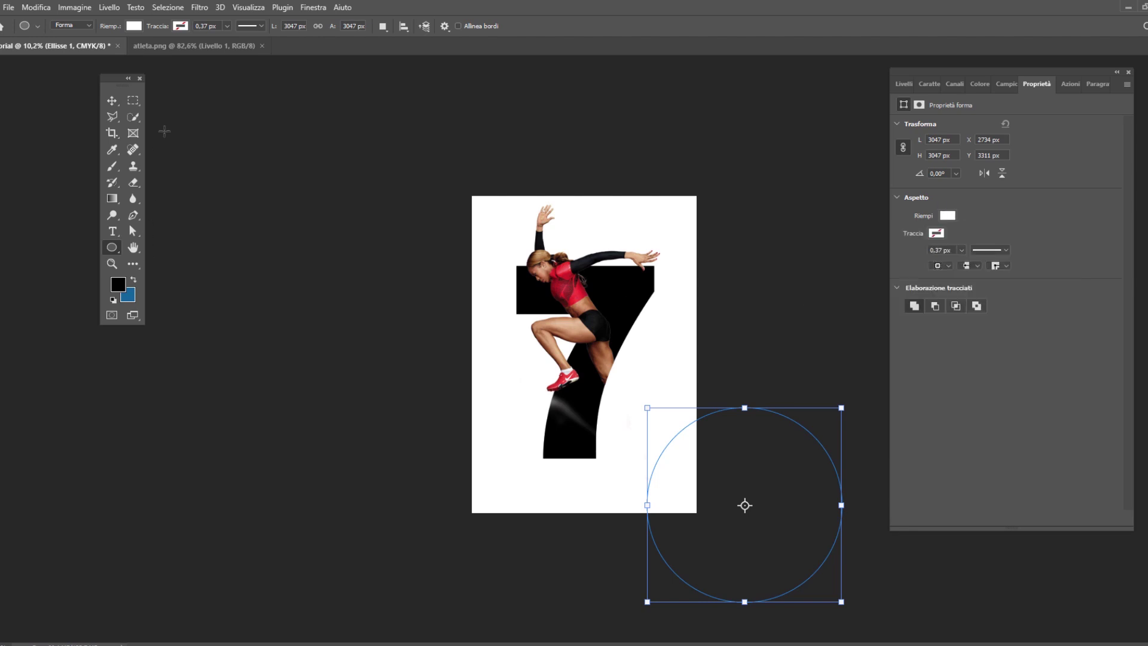
left_click(134, 26)
left_click(214, 53)
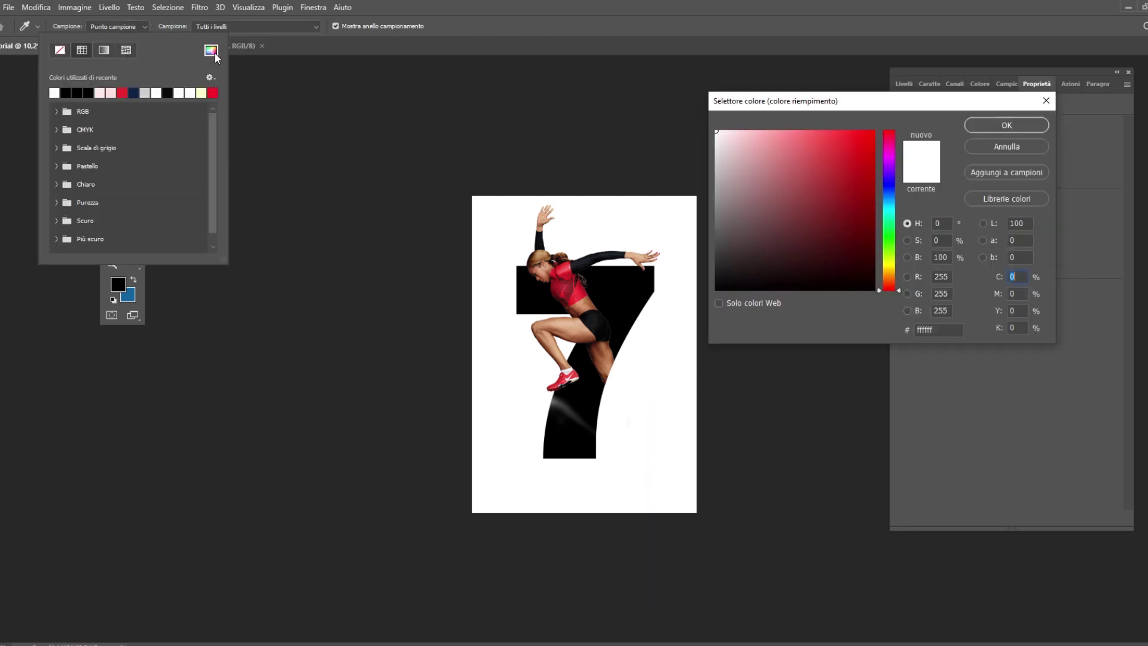
left_click(581, 292)
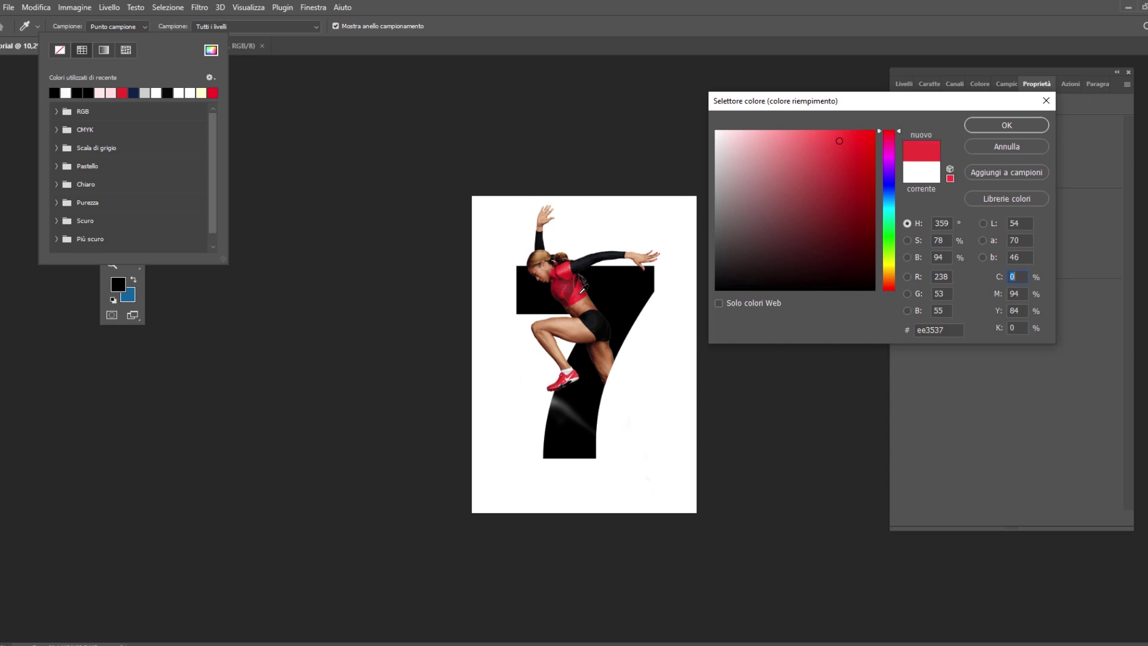
left_click(1007, 125)
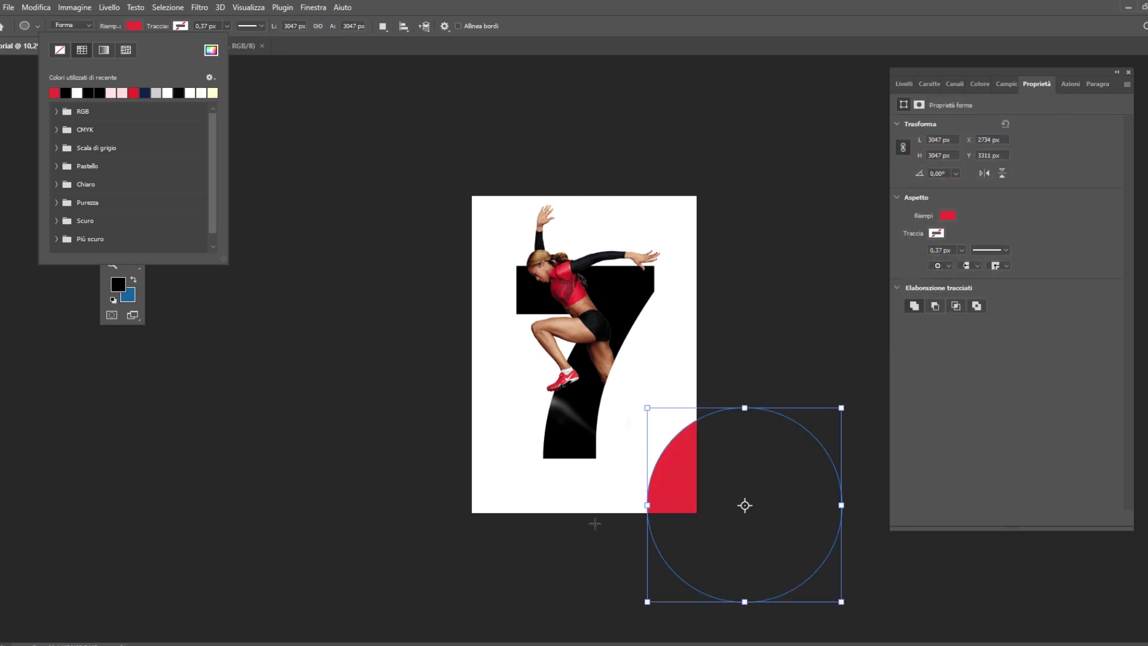
Reposition and enlarge the red circle to 3636 × 3636 px at the lower right
left_click(269, 98)
left_click(111, 101)
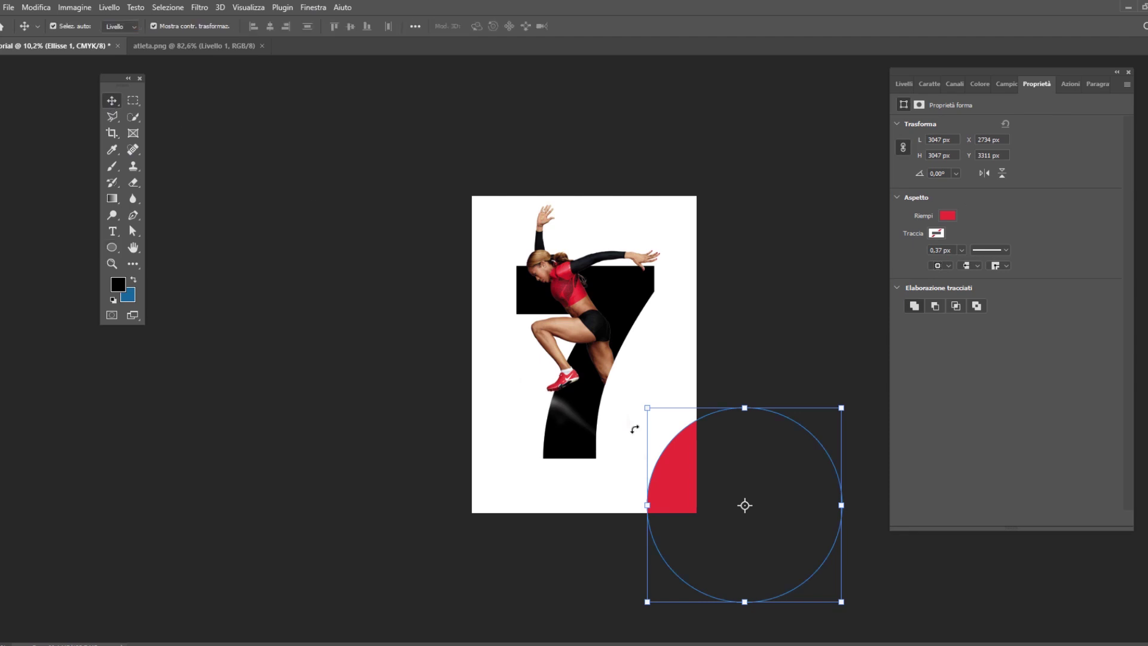
left_click_drag(682, 490, 680, 445)
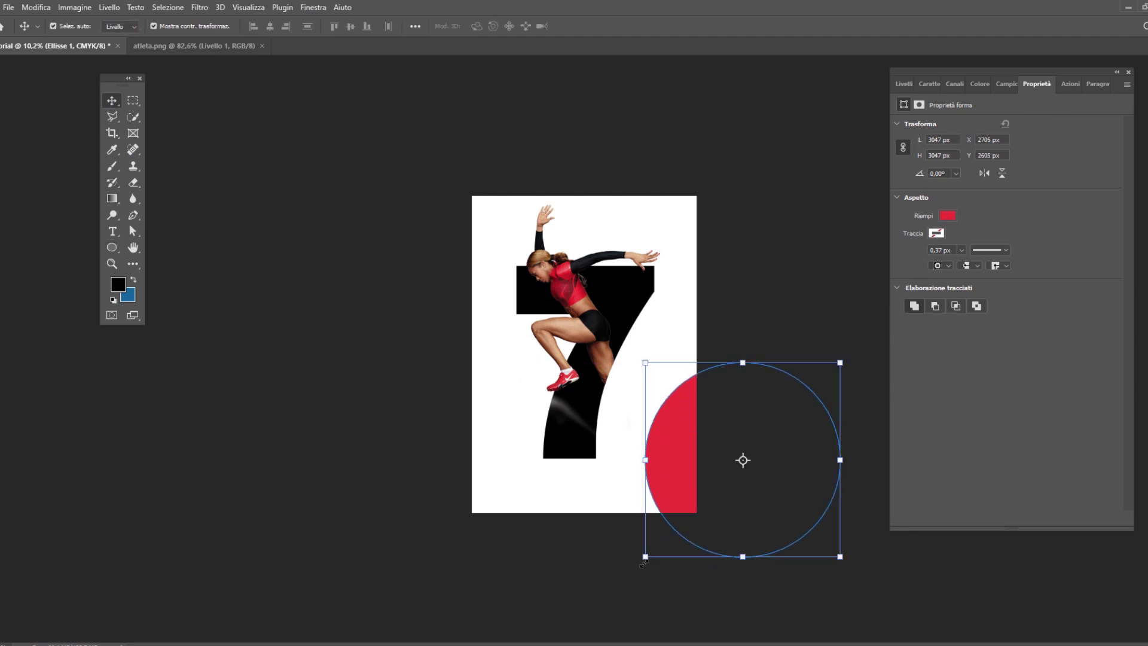
key("ctrl+t")
left_click_drag(646, 559, 607, 594)
left_click_drag(658, 461, 699, 427)
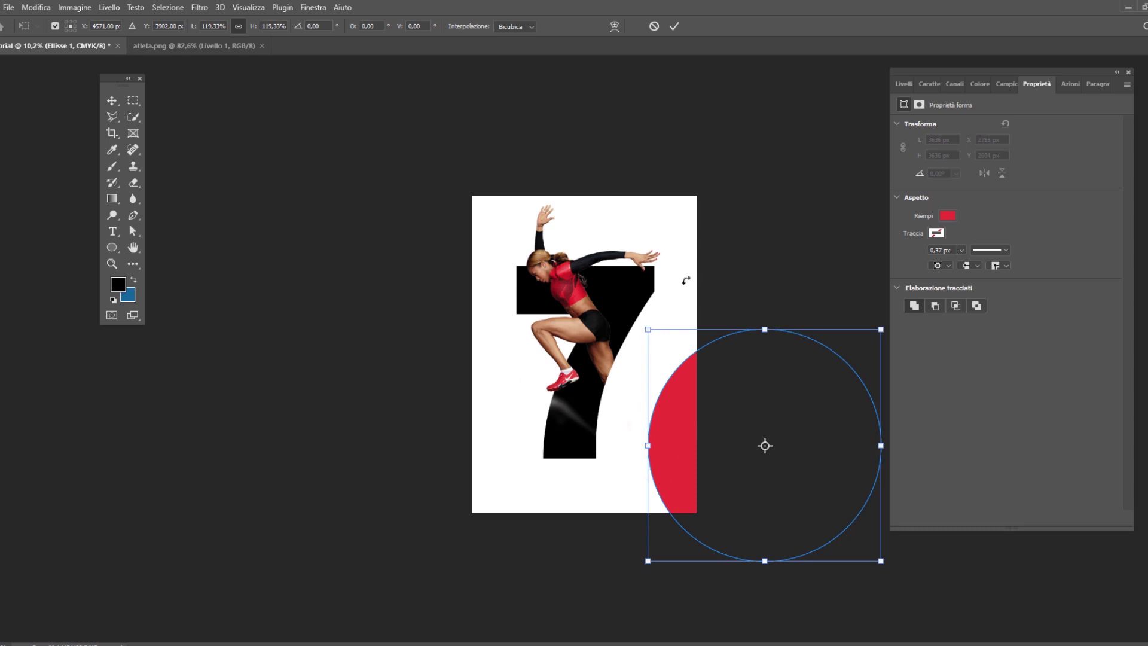
left_click(674, 27)
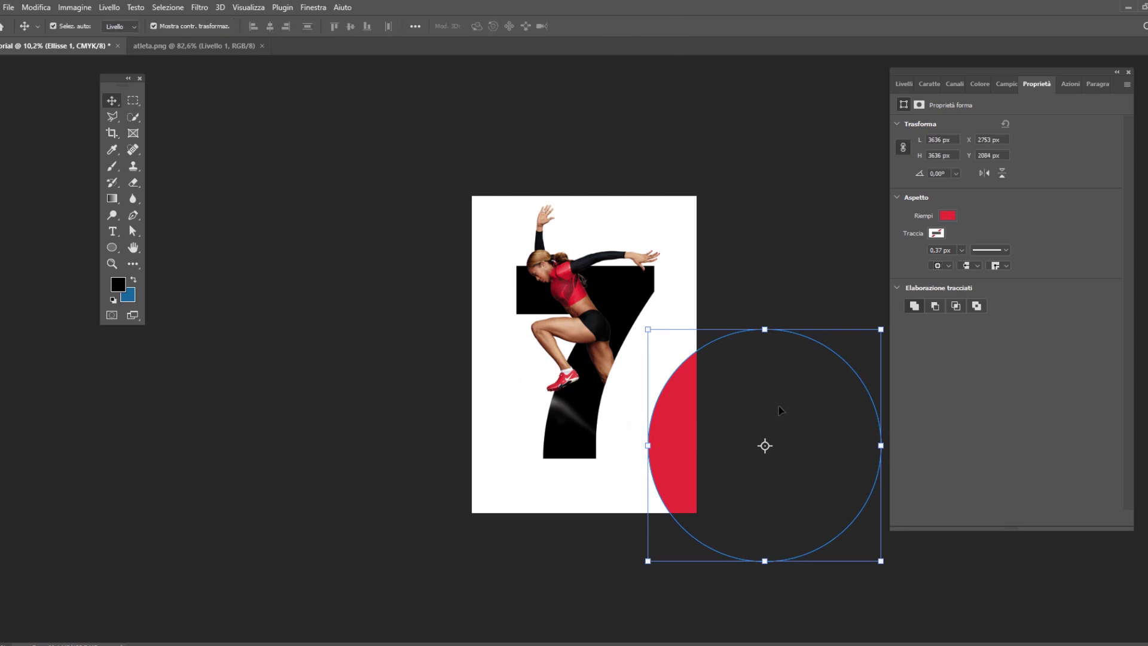
left_click(903, 84)
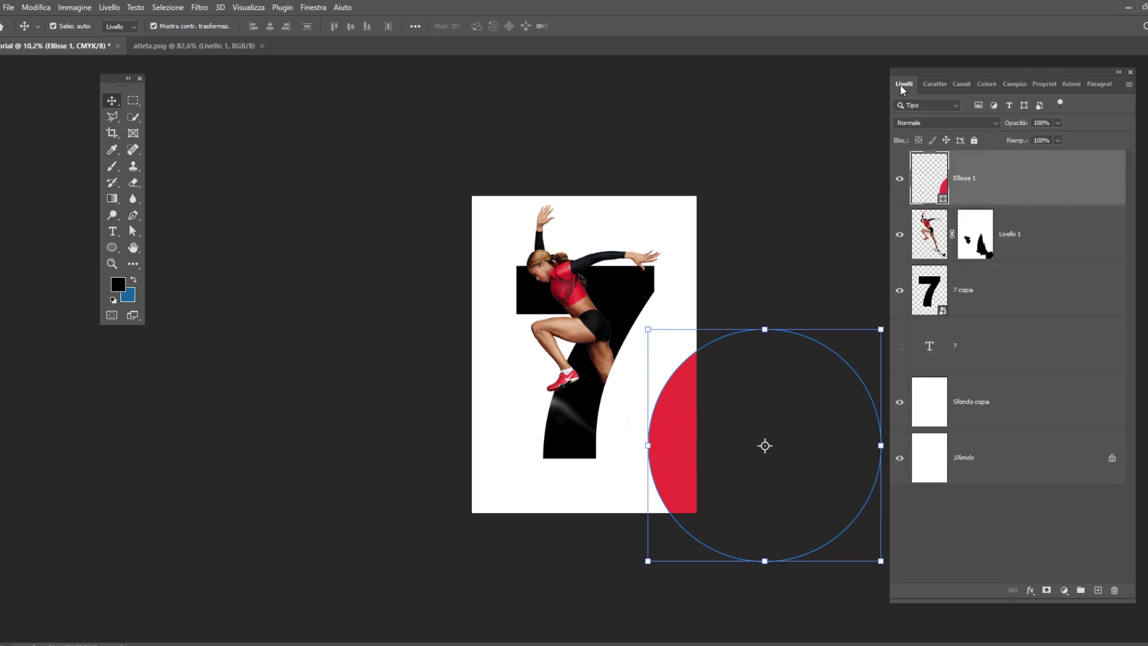
left_click(1022, 295)
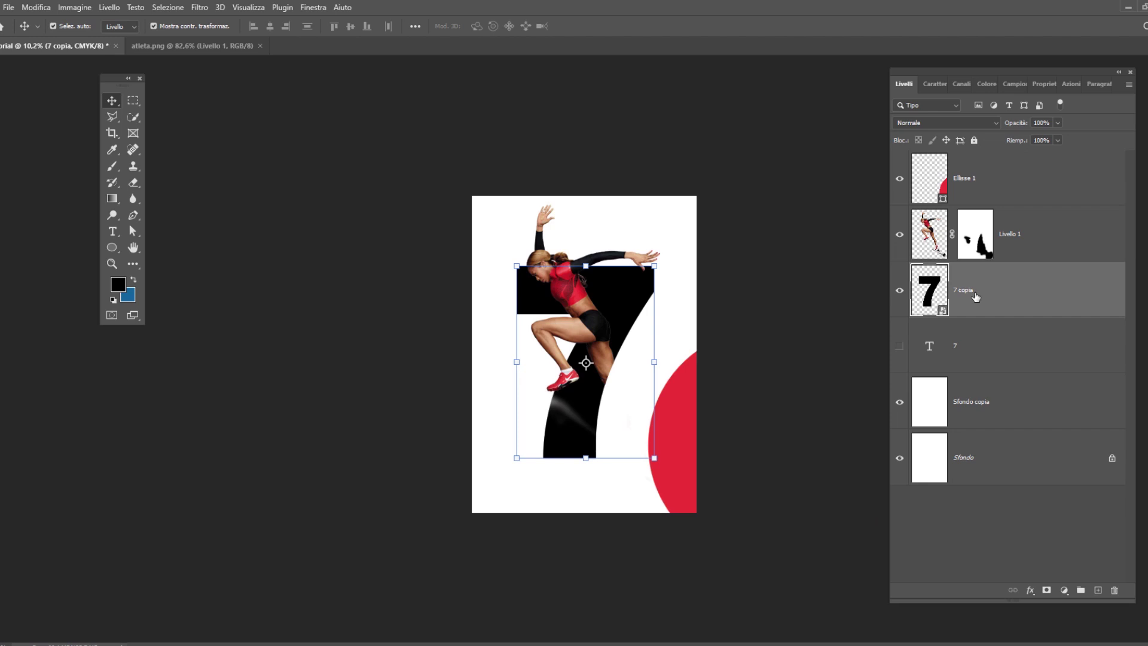
Duplicate 7 copia as 7 copia 2, move it top-left and enlarge it about 120%
left_click_drag(984, 305, 1098, 592)
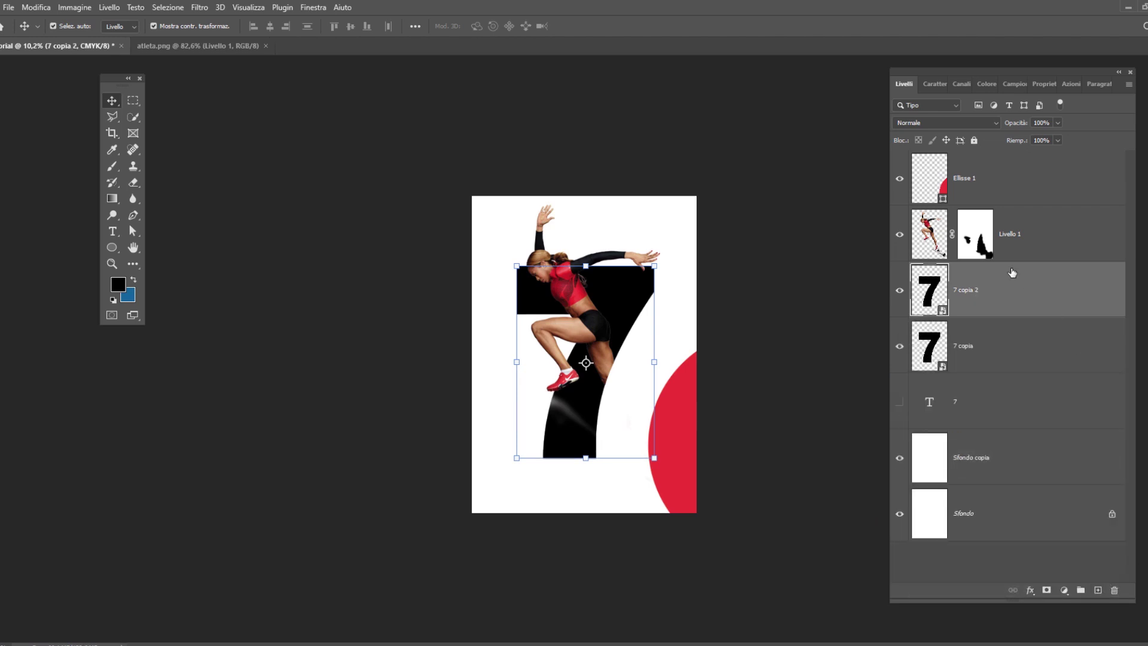
mouse_move(583, 451)
left_mouse_down()
mouse_move(457, 321)
mouse_move(394, 329)
mouse_move(375, 357)
left_mouse_up()
key("ctrl+t")
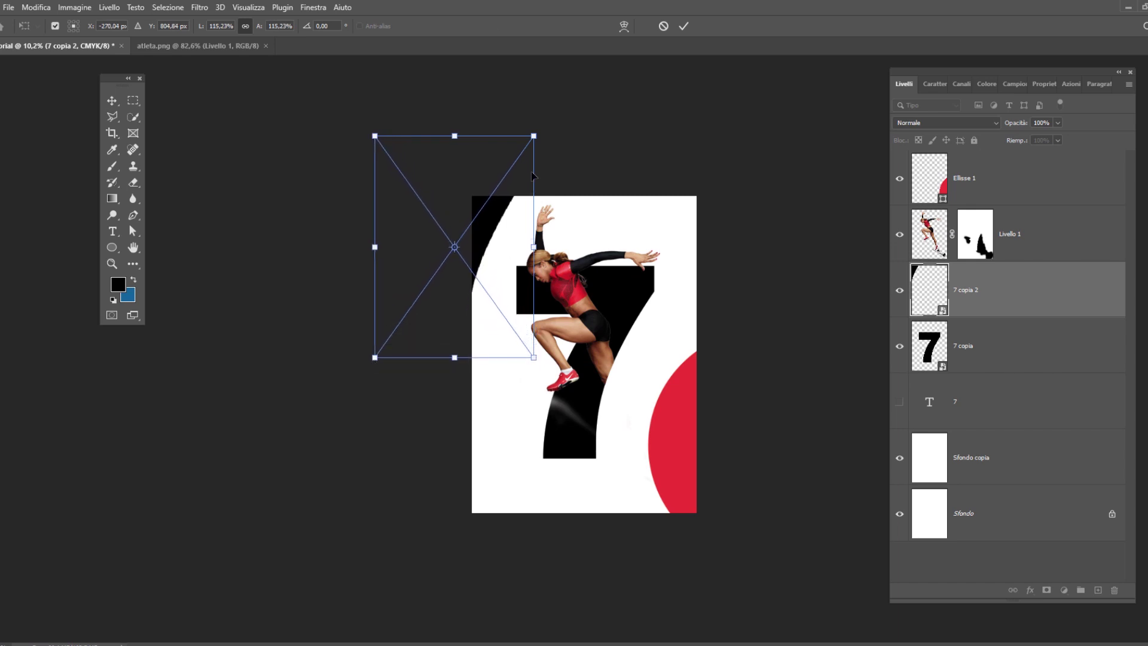
left_click_drag(536, 130, 544, 122)
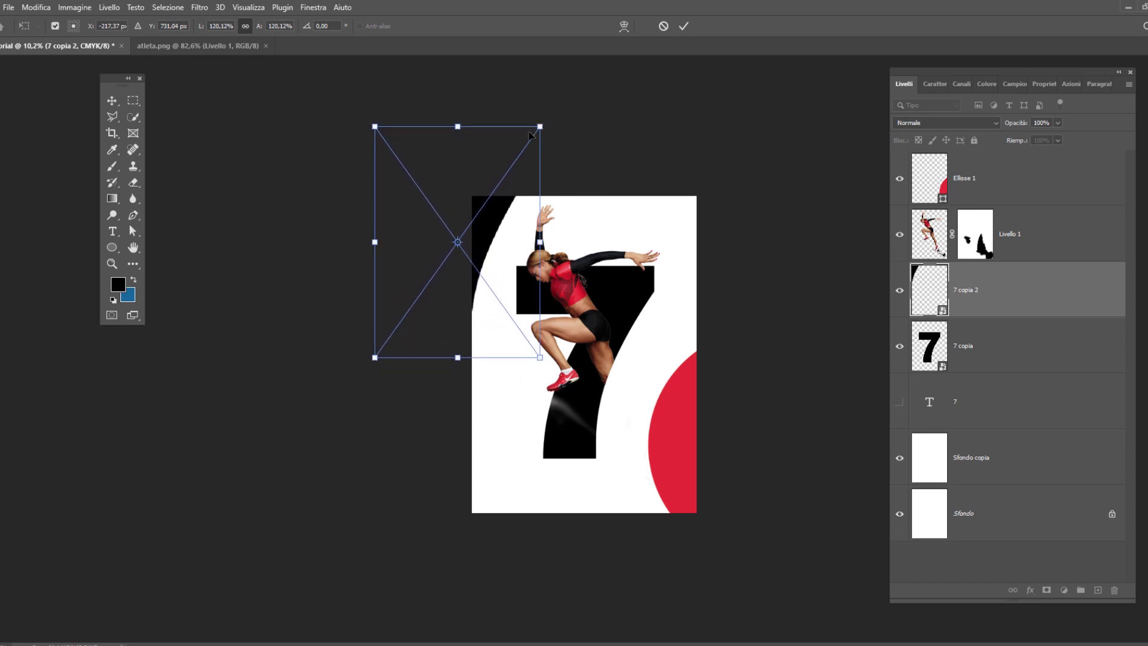
left_click(684, 26)
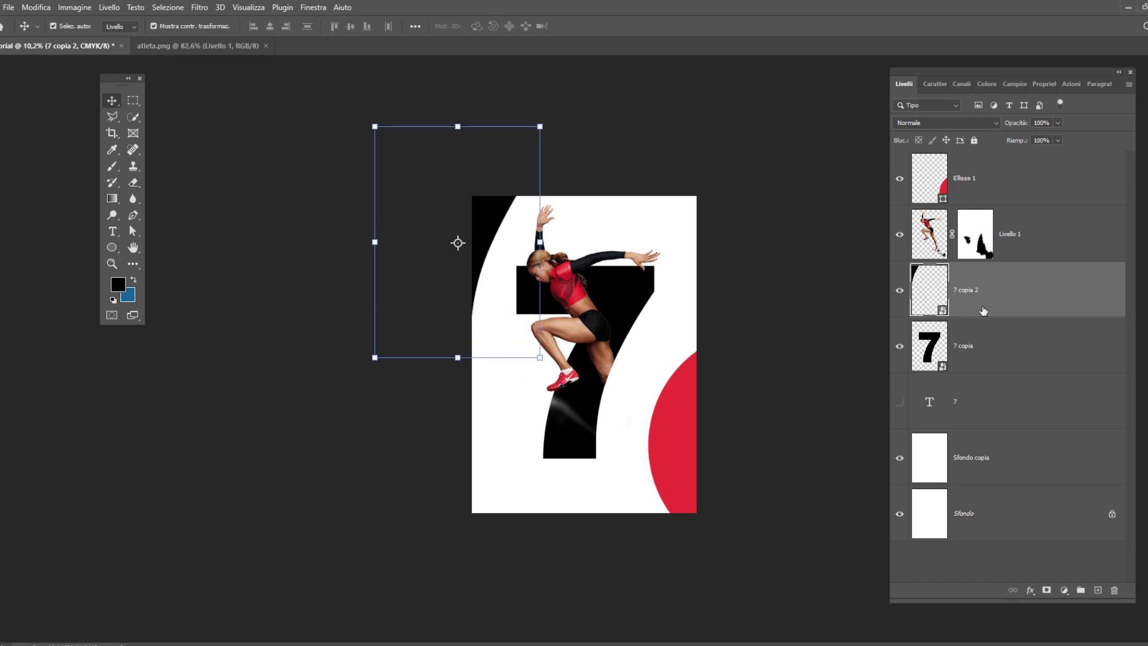
Add a red Sovrapposizione colore overlay to 7 copia 2, sampled from the red circle
left_click(1031, 592)
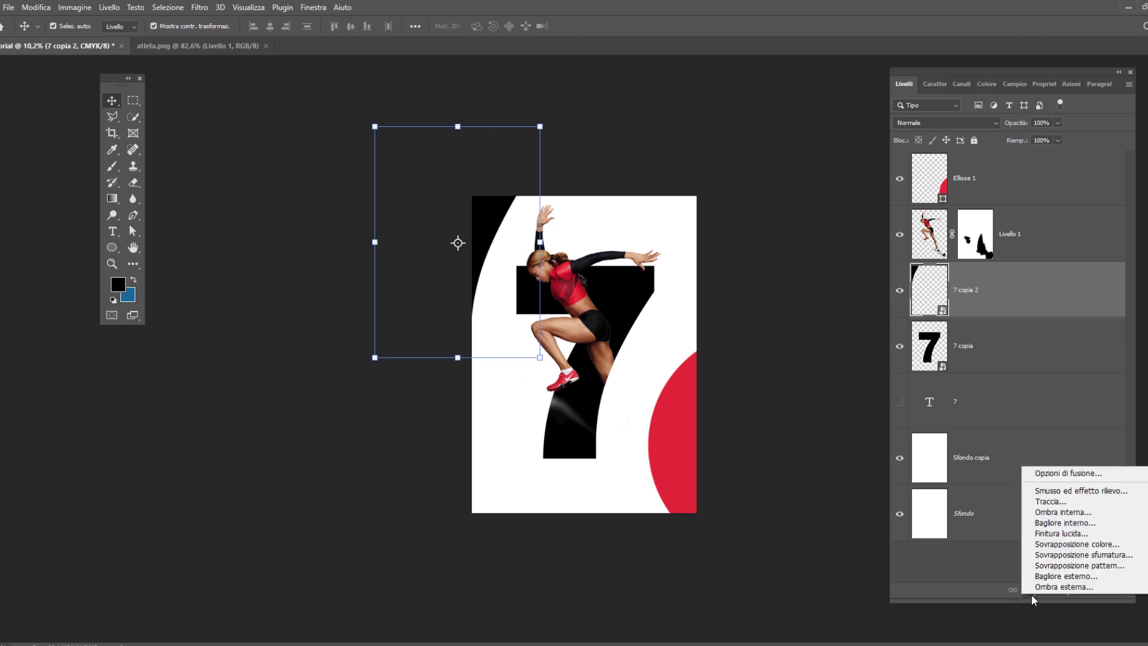
left_click(1087, 545)
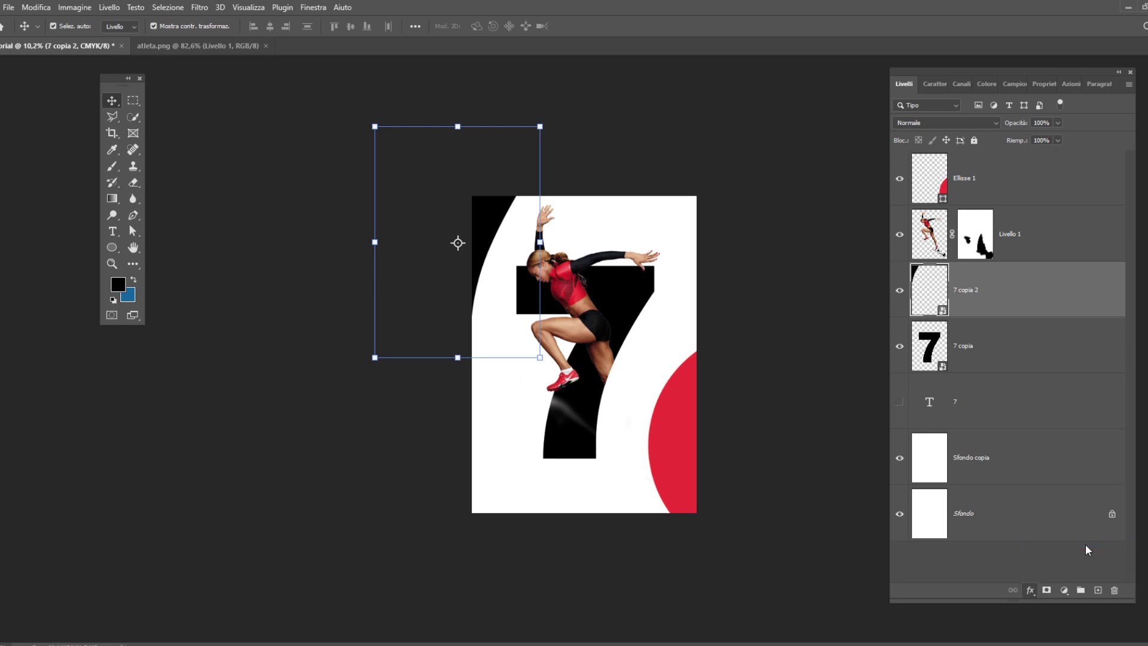
left_click(975, 145)
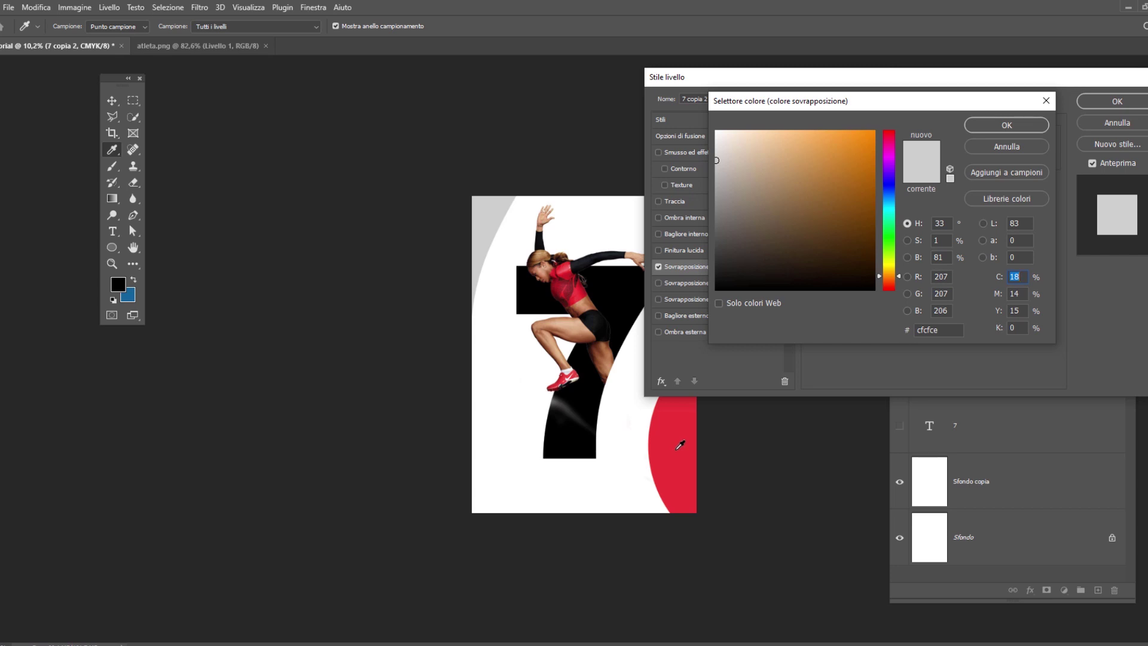
left_click(680, 445)
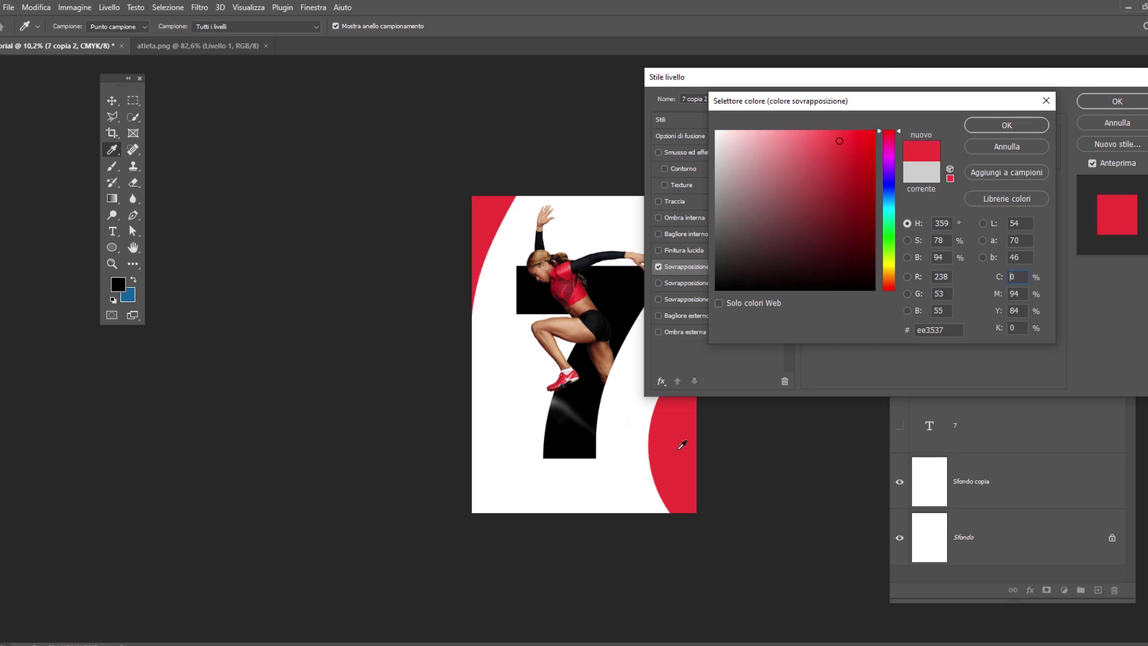
left_click(1024, 124)
left_click(1116, 100)
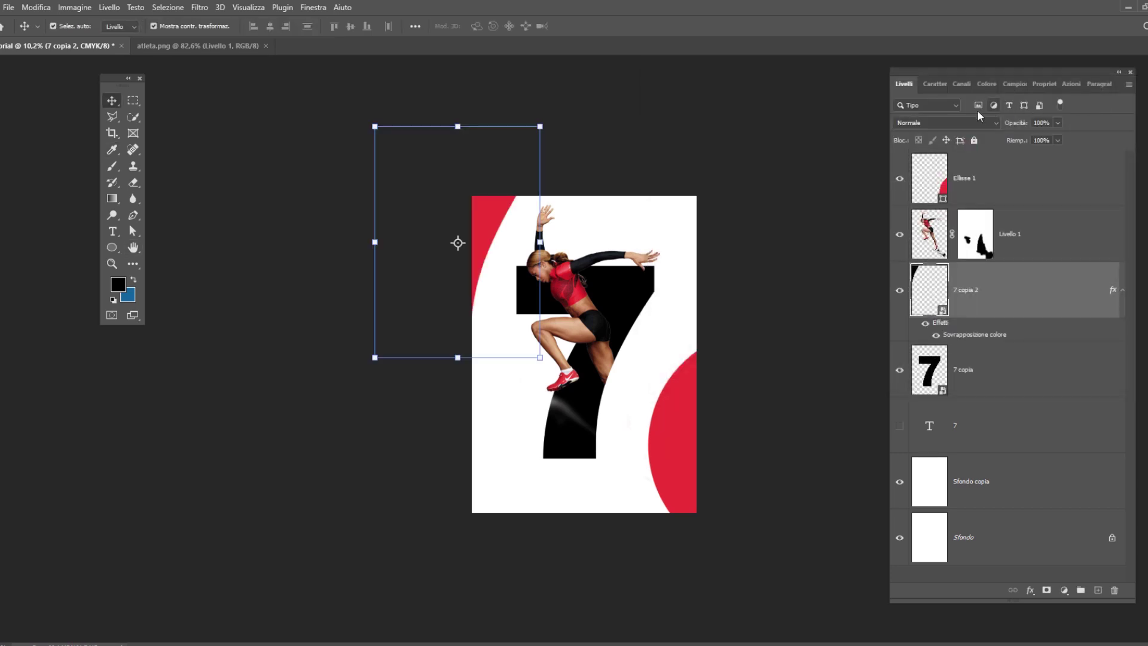
key("ctrl+0")
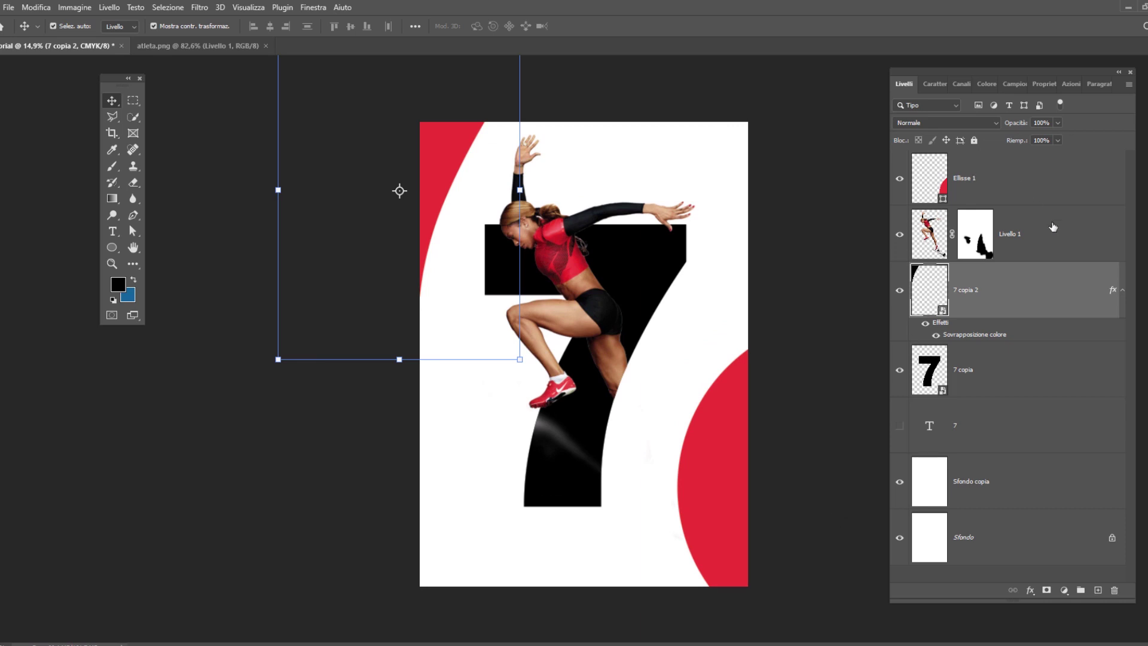
left_click(1053, 227)
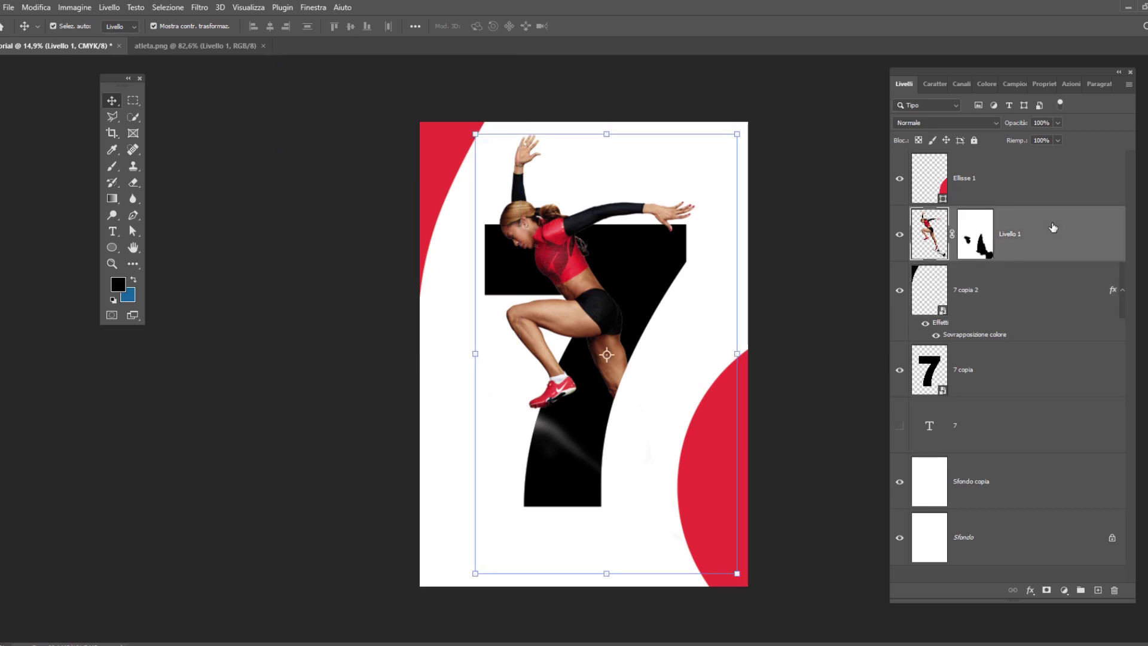